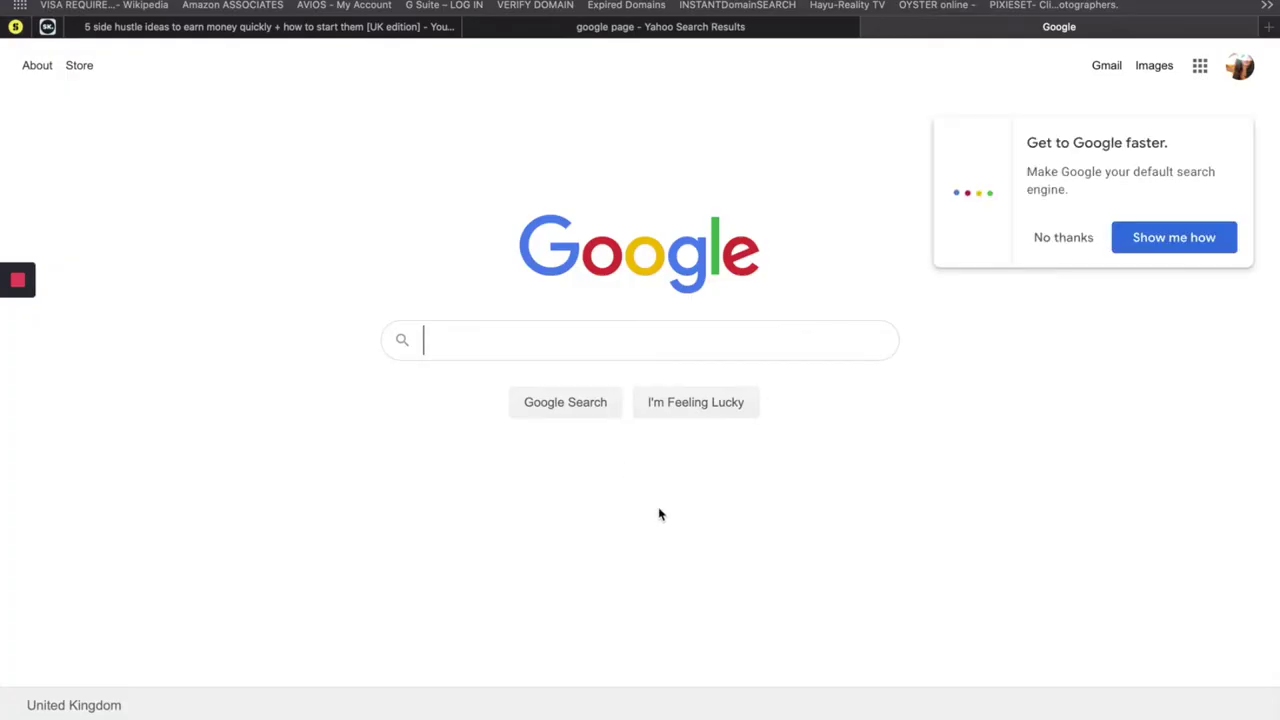
Step: Search Google for photoshop, go to Adobe's Photoshop page and start the free 7-day trial
{"action": "type", "text": "photoshop"}
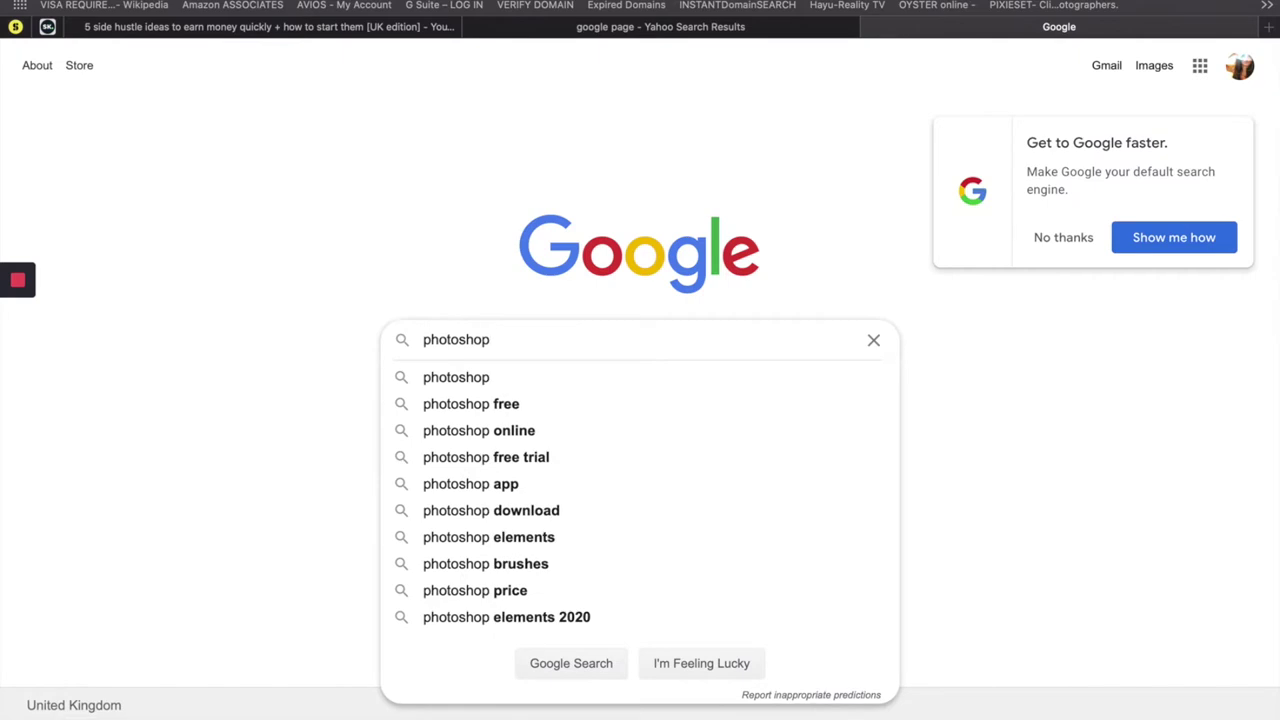
{"action": "key", "text": "Return"}
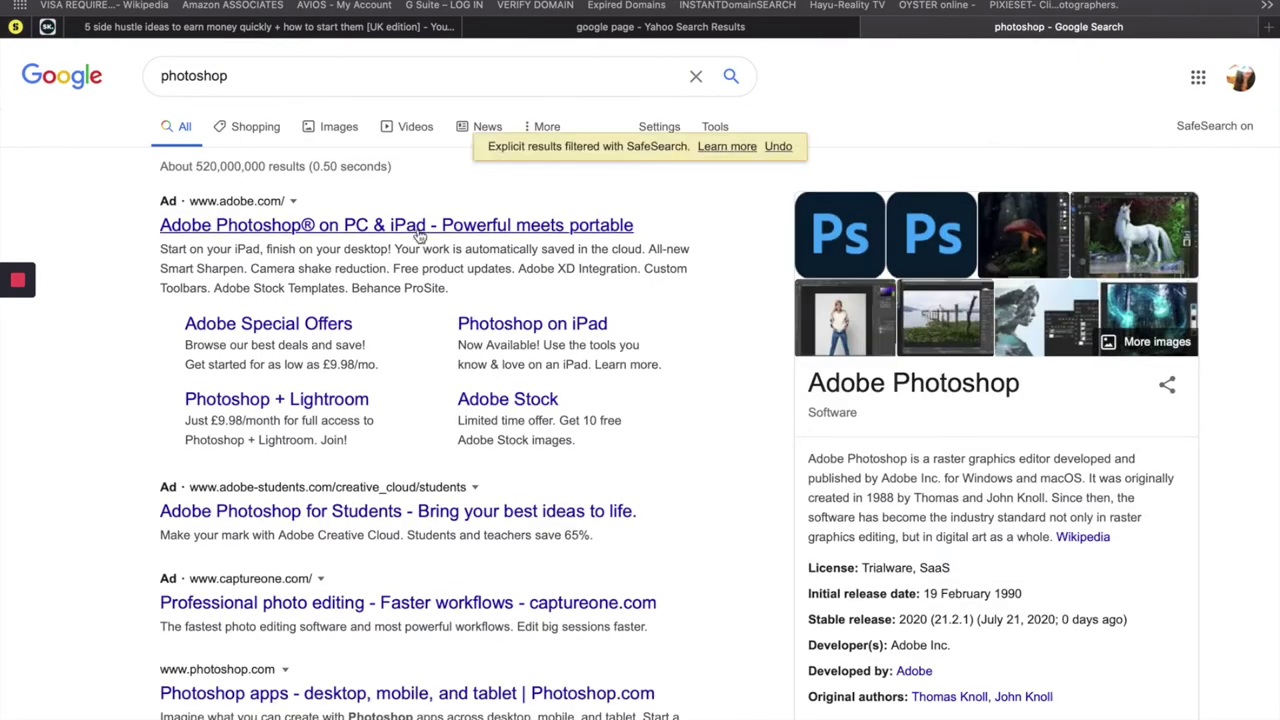
{"action": "left_click", "coordinate": [418, 226]}
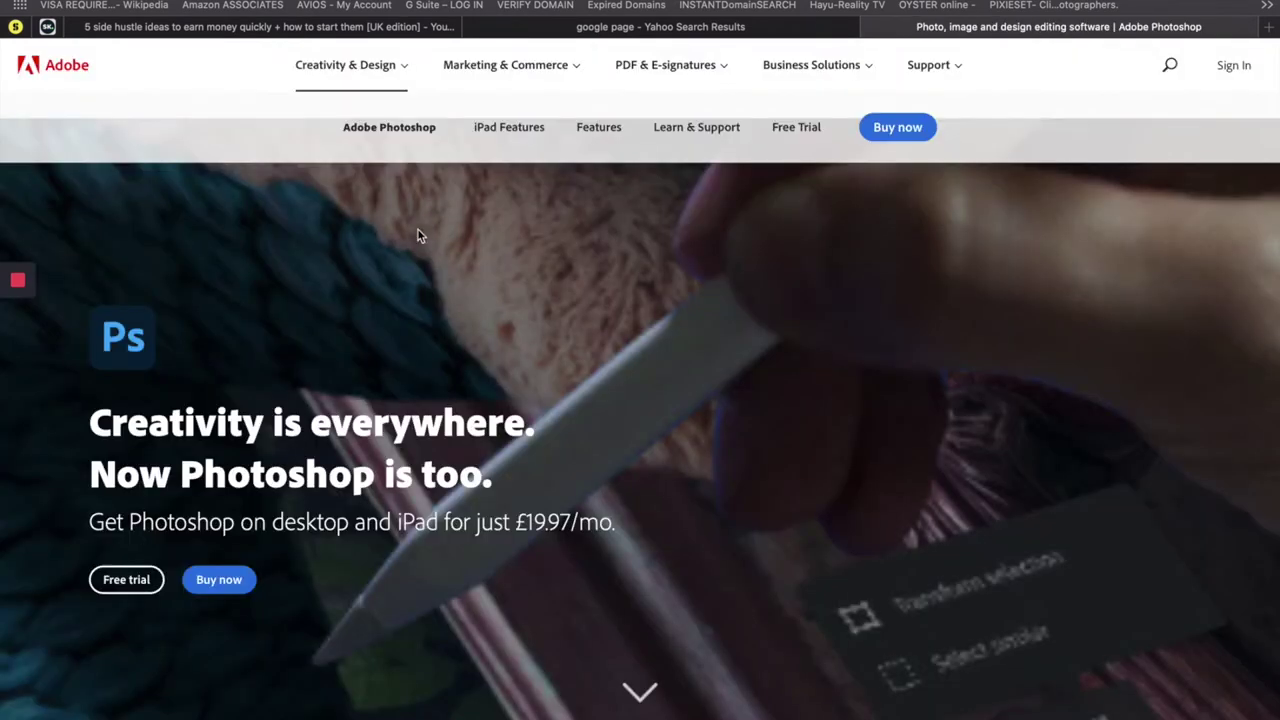
{"action": "scroll", "coordinate": [582, 449], "scroll_direction": "down", "scroll_amount": 2}
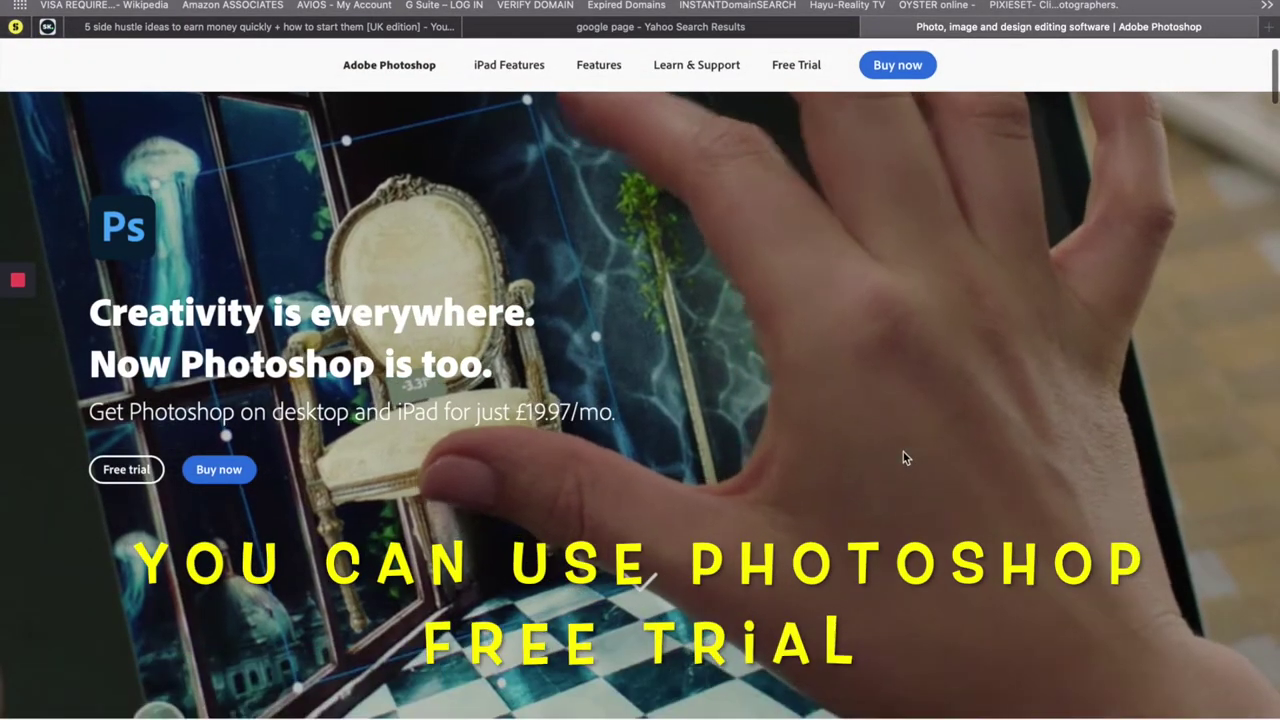
{"action": "scroll", "coordinate": [903, 458], "scroll_direction": "up", "scroll_amount": 2}
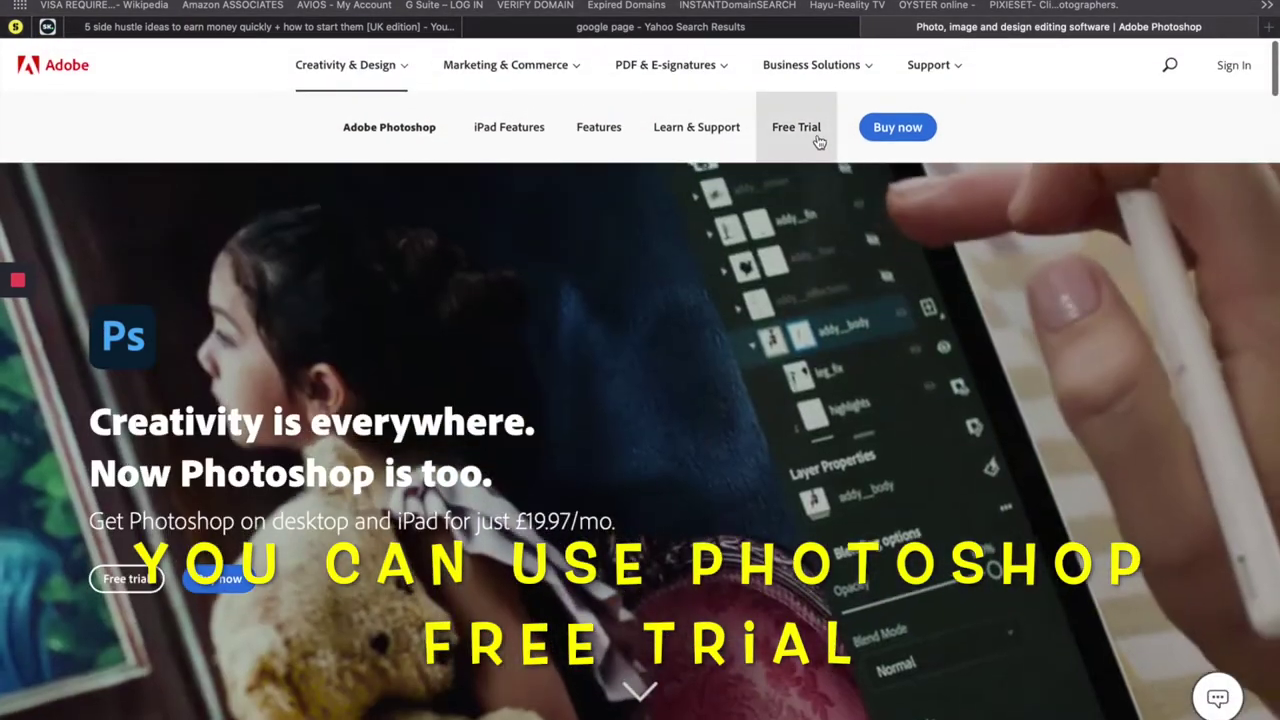
{"action": "left_click", "coordinate": [818, 141]}
{"action": "left_click", "coordinate": [445, 584]}
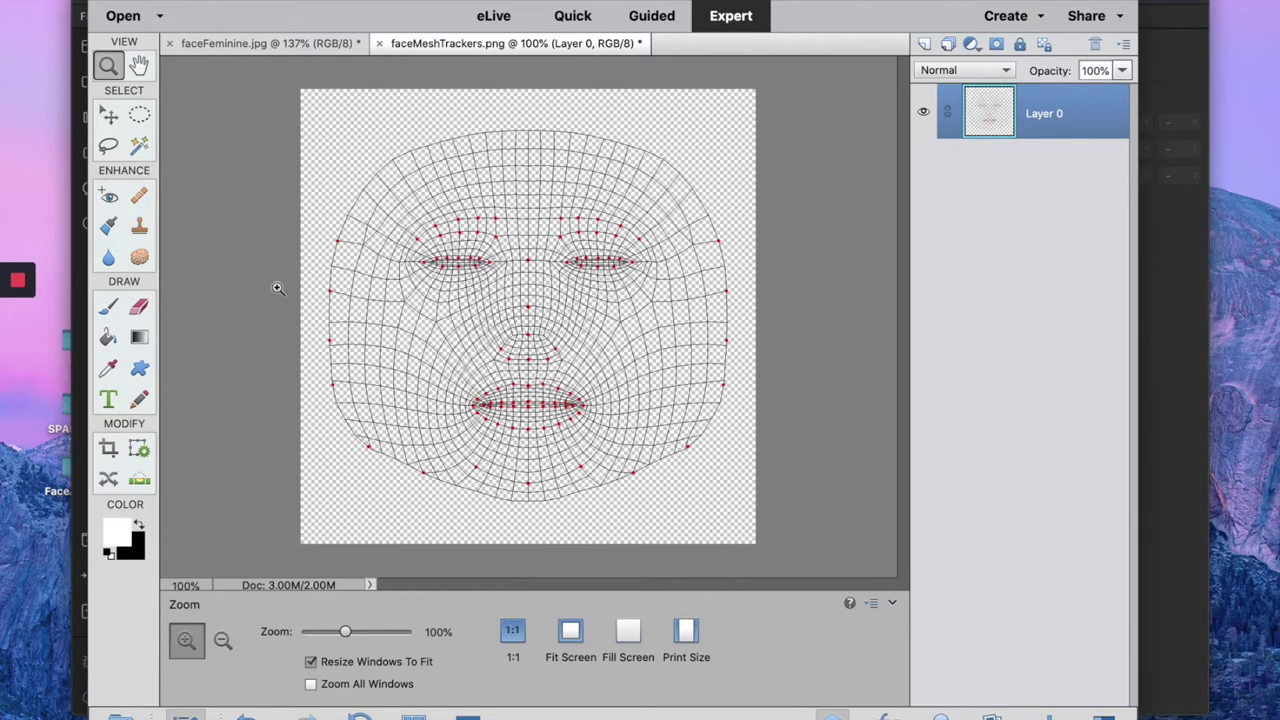
Step: Zoom the face mesh texture to 300% and centre the mouth's tracker points in view
{"action": "left_click", "coordinate": [478, 309]}
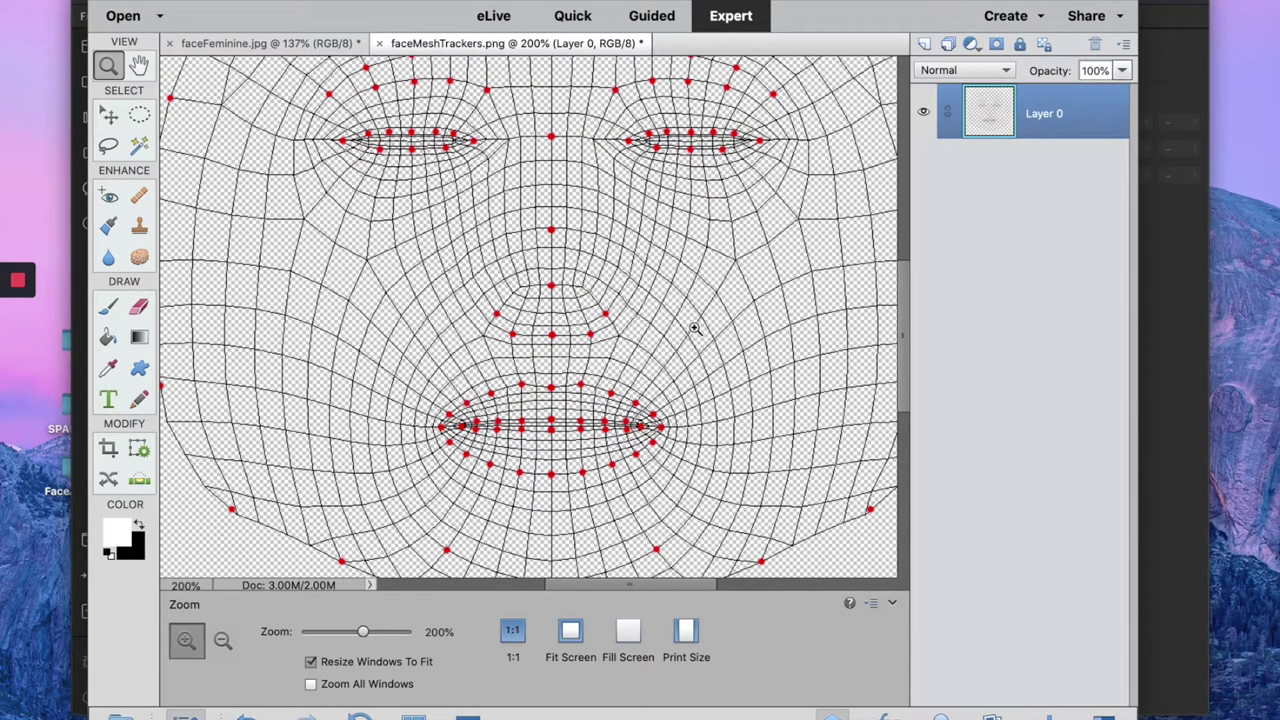
{"action": "left_click", "coordinate": [694, 328]}
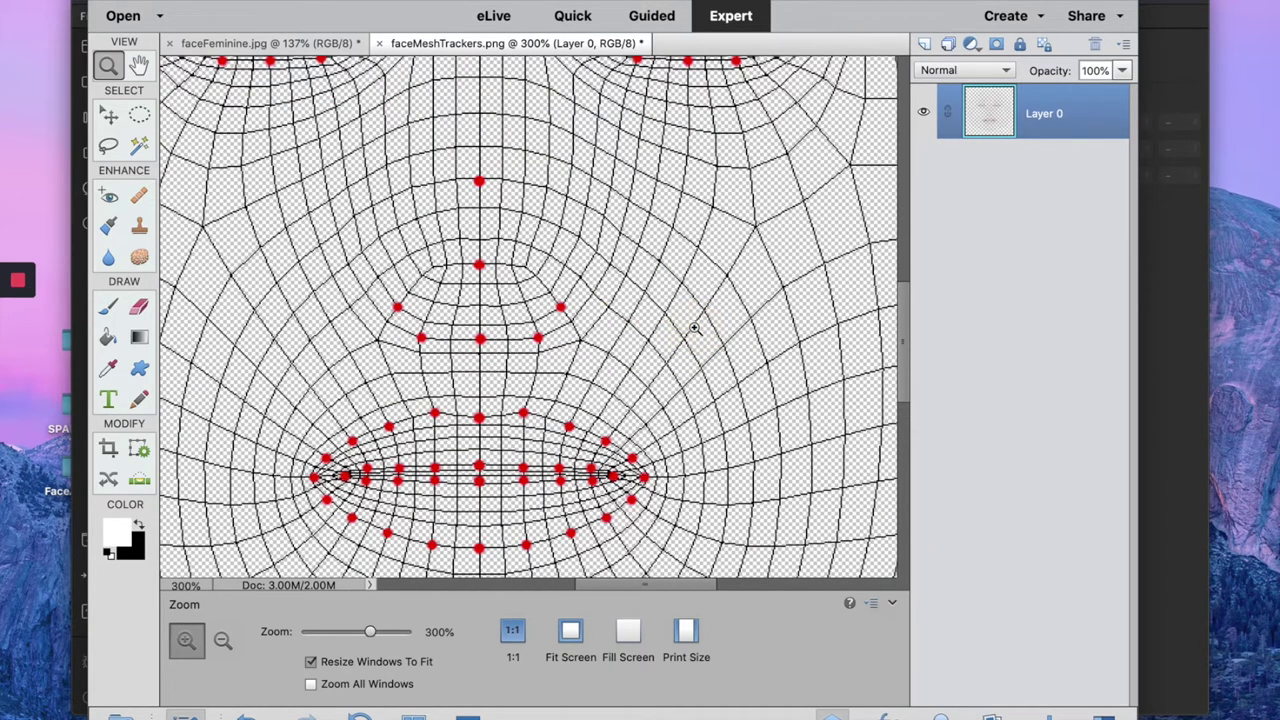
{"action": "scroll", "coordinate": [694, 328], "scroll_direction": "down", "scroll_amount": 5}
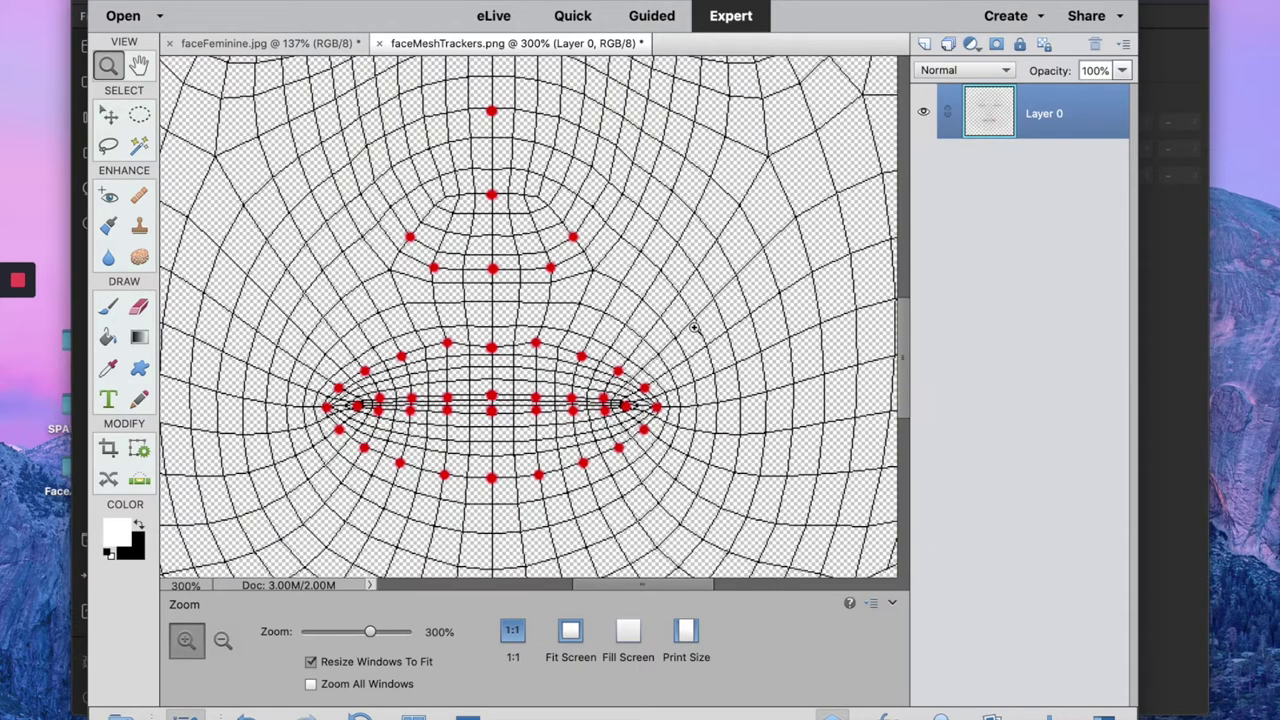
{"action": "scroll", "coordinate": [694, 328], "scroll_direction": "down", "scroll_amount": 2}
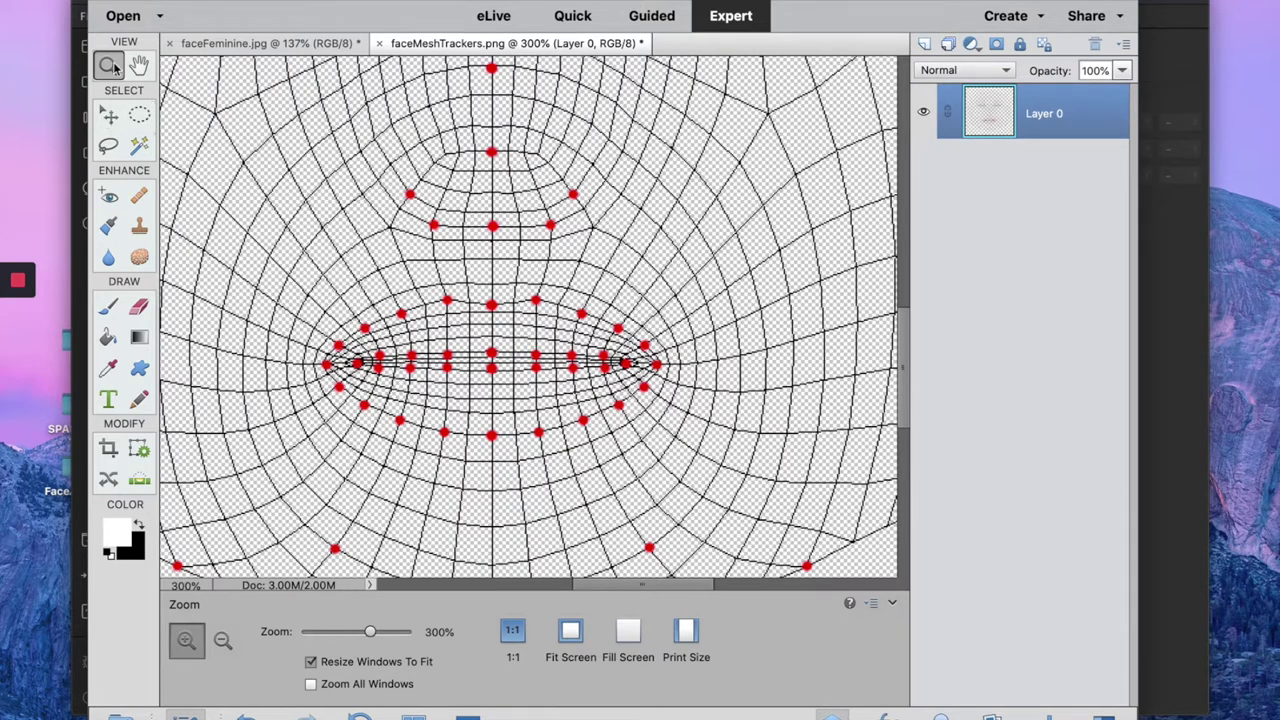
Step: Create a new layer named LIP MASK
{"action": "left_click", "coordinate": [478, 0]}
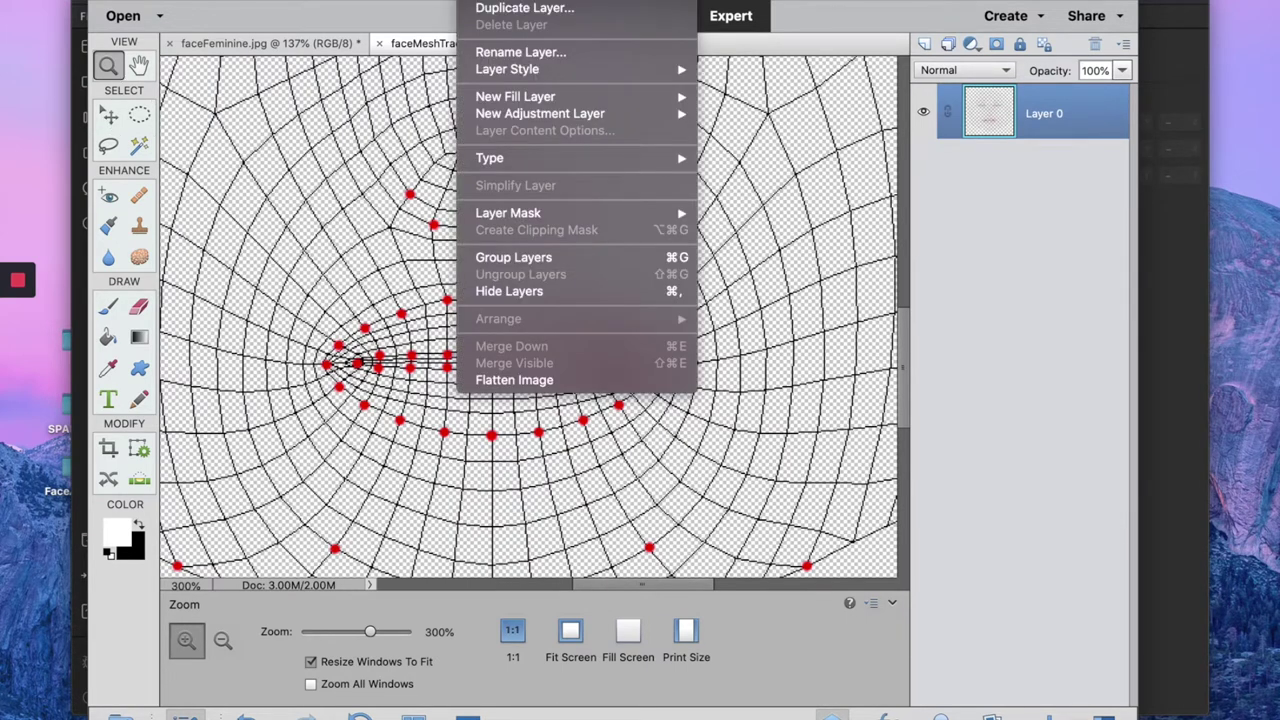
{"action": "left_click", "coordinate": [740, 1]}
{"action": "key", "text": "BackSpace"}
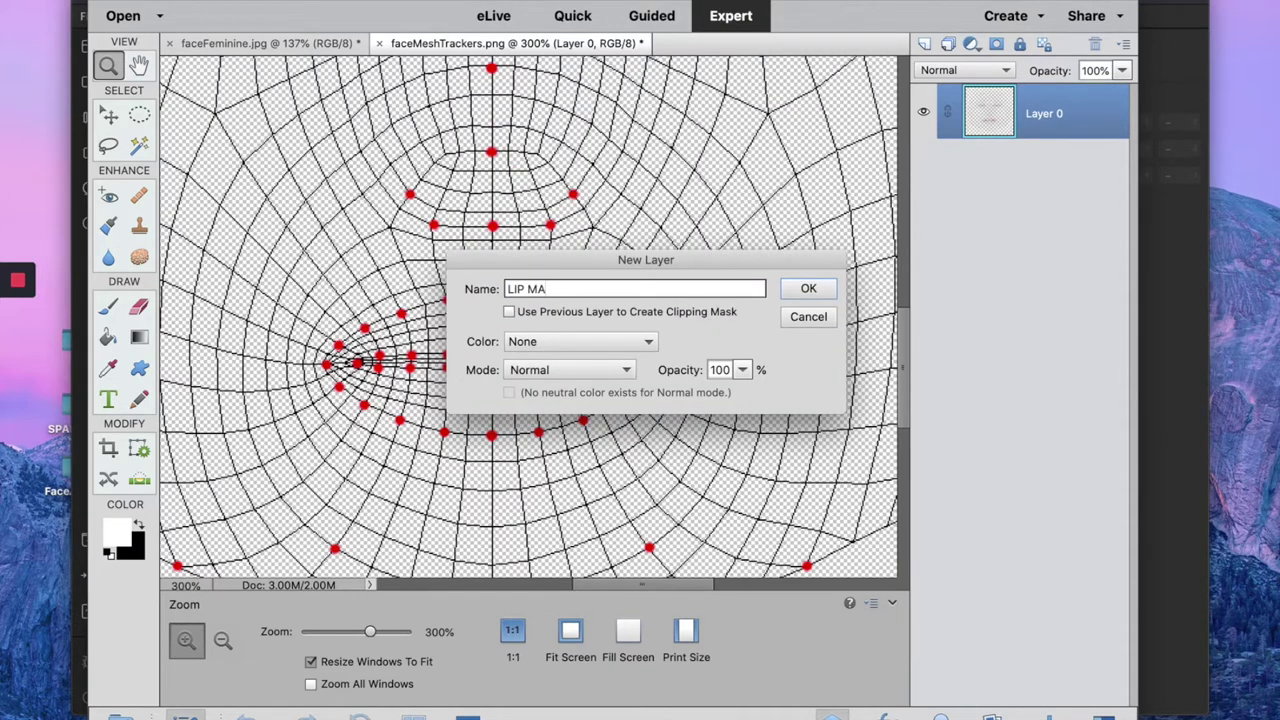
{"action": "left_click", "coordinate": [808, 288]}
Step: Paint white over the lips with the 45 px soft round brush
{"action": "left_click", "coordinate": [112, 311]}
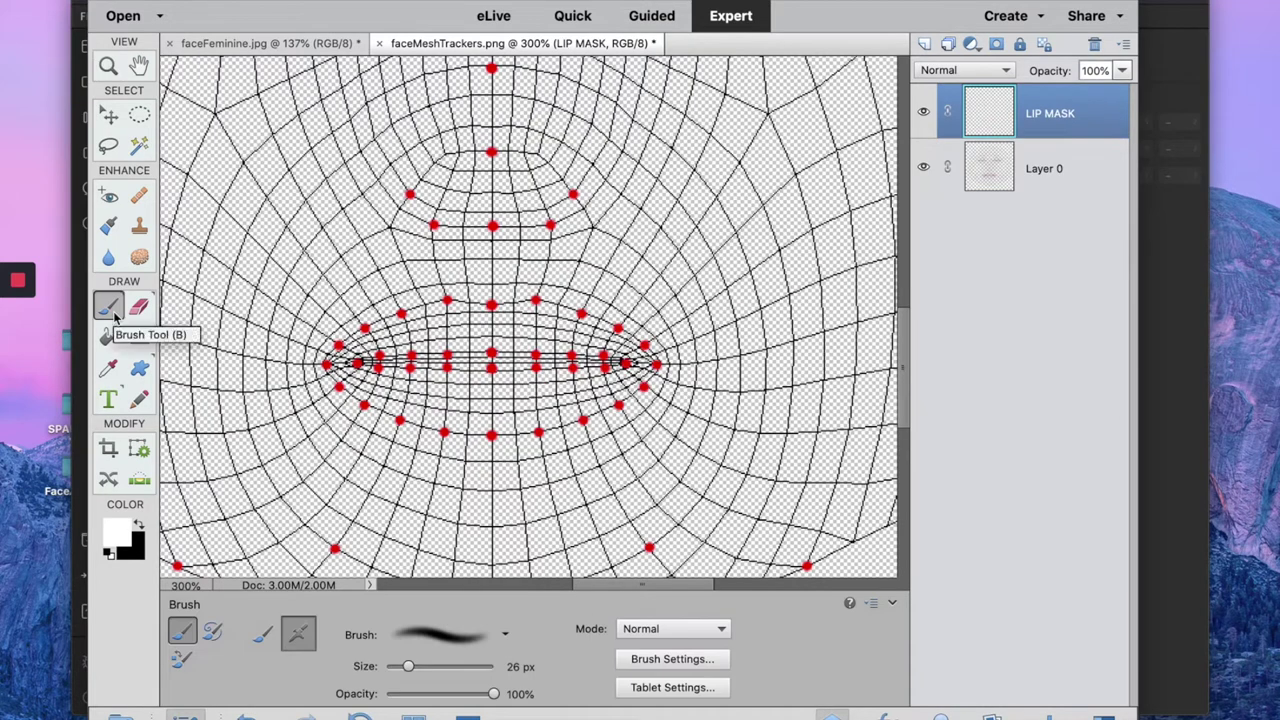
{"action": "left_click", "coordinate": [438, 634]}
{"action": "scroll", "coordinate": [463, 533], "scroll_direction": "down", "scroll_amount": 4}
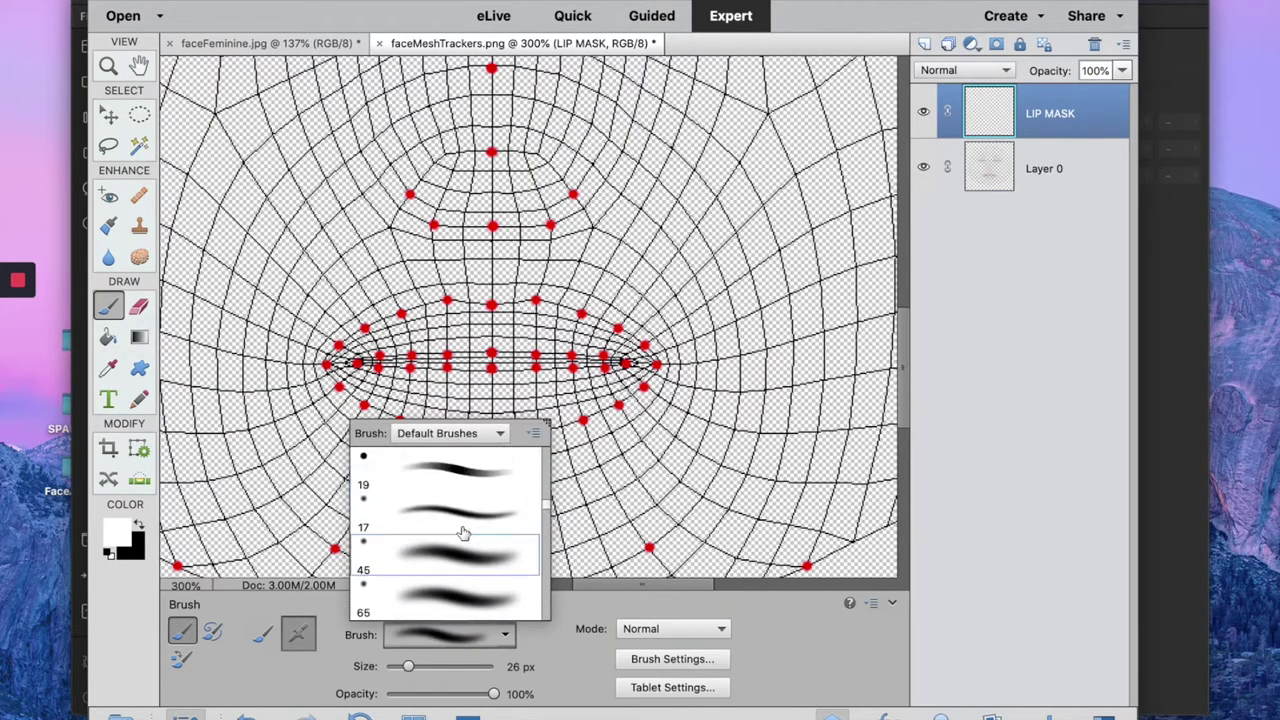
{"action": "scroll", "coordinate": [463, 533], "scroll_direction": "down", "scroll_amount": 3}
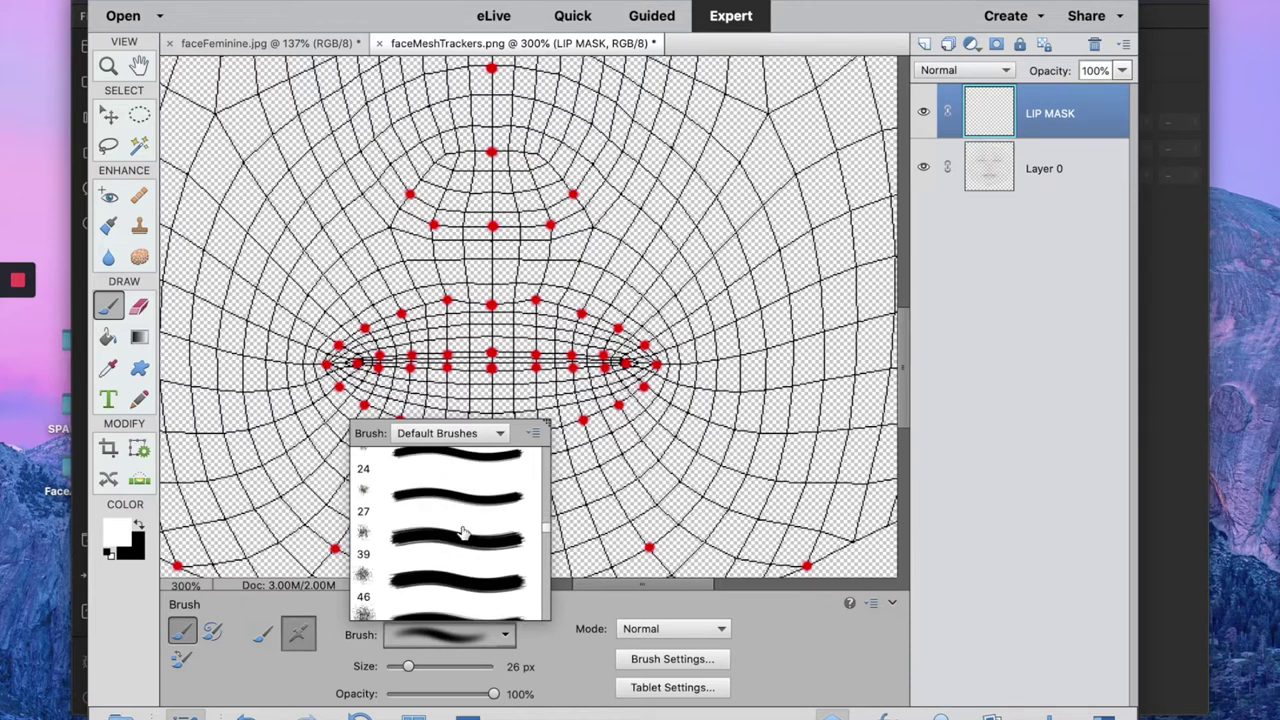
{"action": "scroll", "coordinate": [463, 533], "scroll_direction": "up", "scroll_amount": 6}
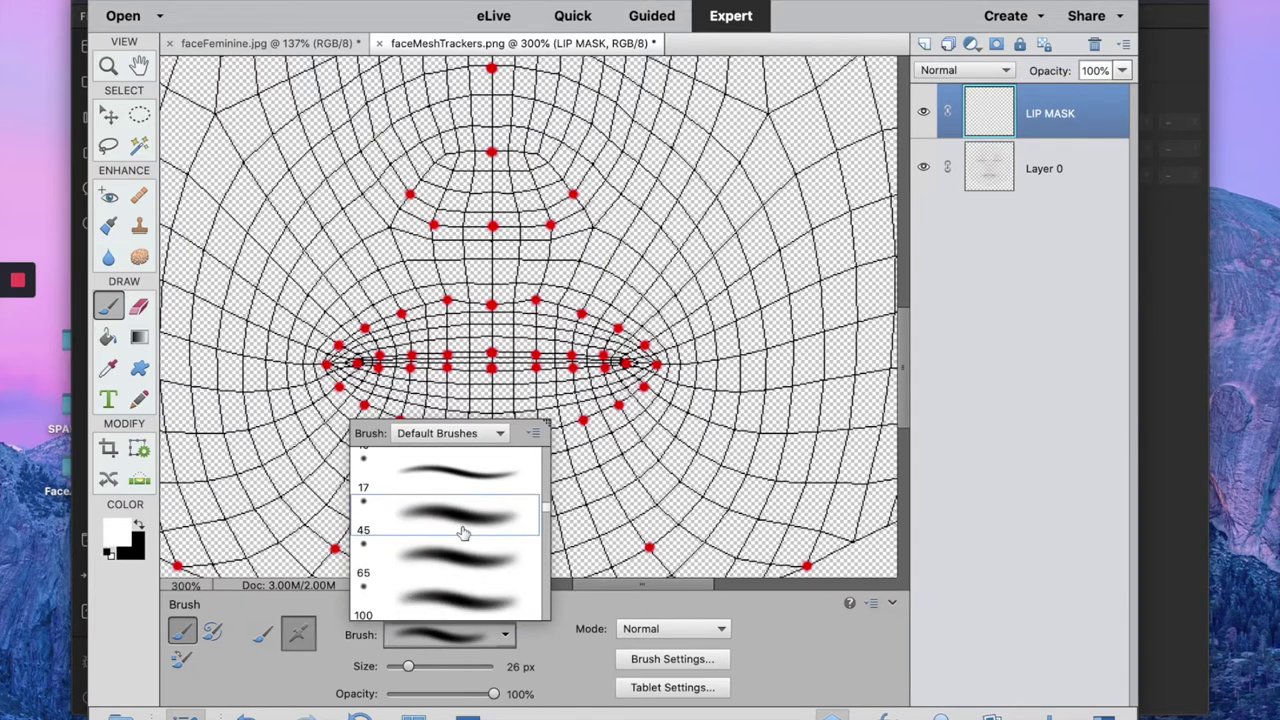
{"action": "left_click", "coordinate": [463, 528]}
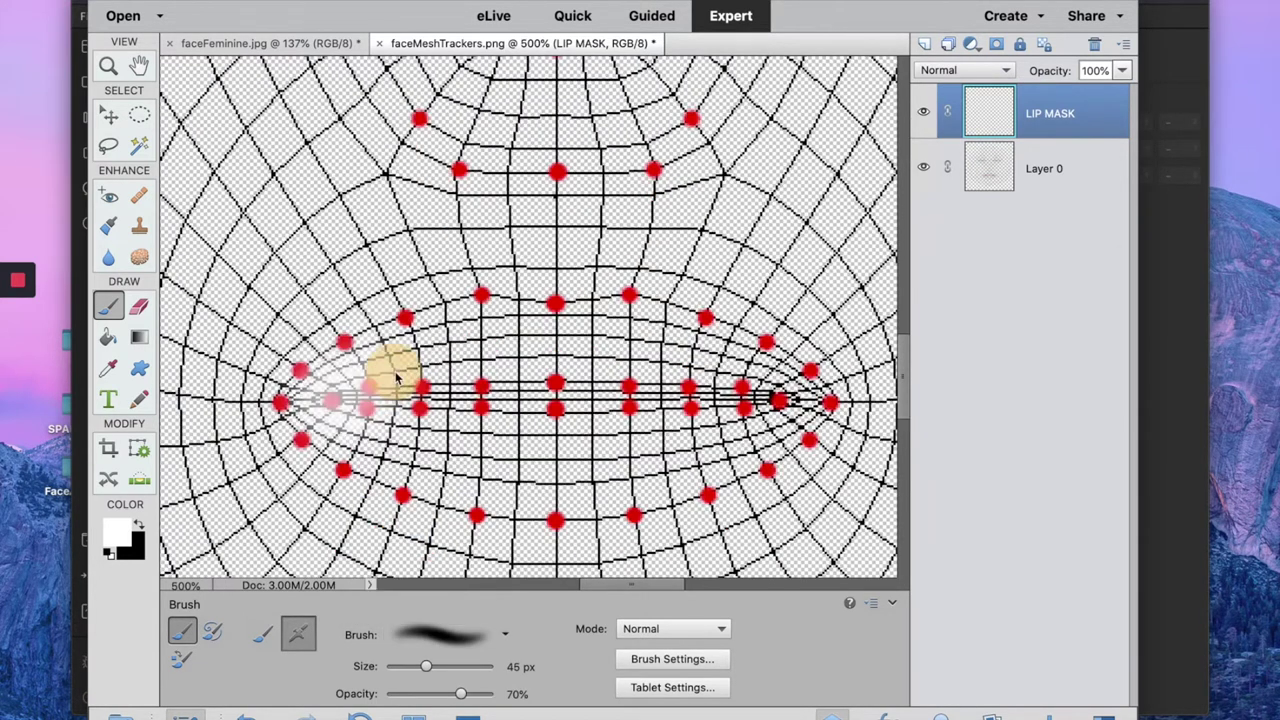
{"action": "mouse_move", "coordinate": [386, 371]}
{"action": "left_mouse_down"}
{"action": "mouse_move", "coordinate": [749, 357]}
{"action": "mouse_move", "coordinate": [594, 481]}
{"action": "mouse_move", "coordinate": [720, 400]}
{"action": "mouse_move", "coordinate": [420, 440]}
{"action": "mouse_move", "coordinate": [520, 390]}
{"action": "mouse_move", "coordinate": [612, 456]}
{"action": "left_mouse_up"}
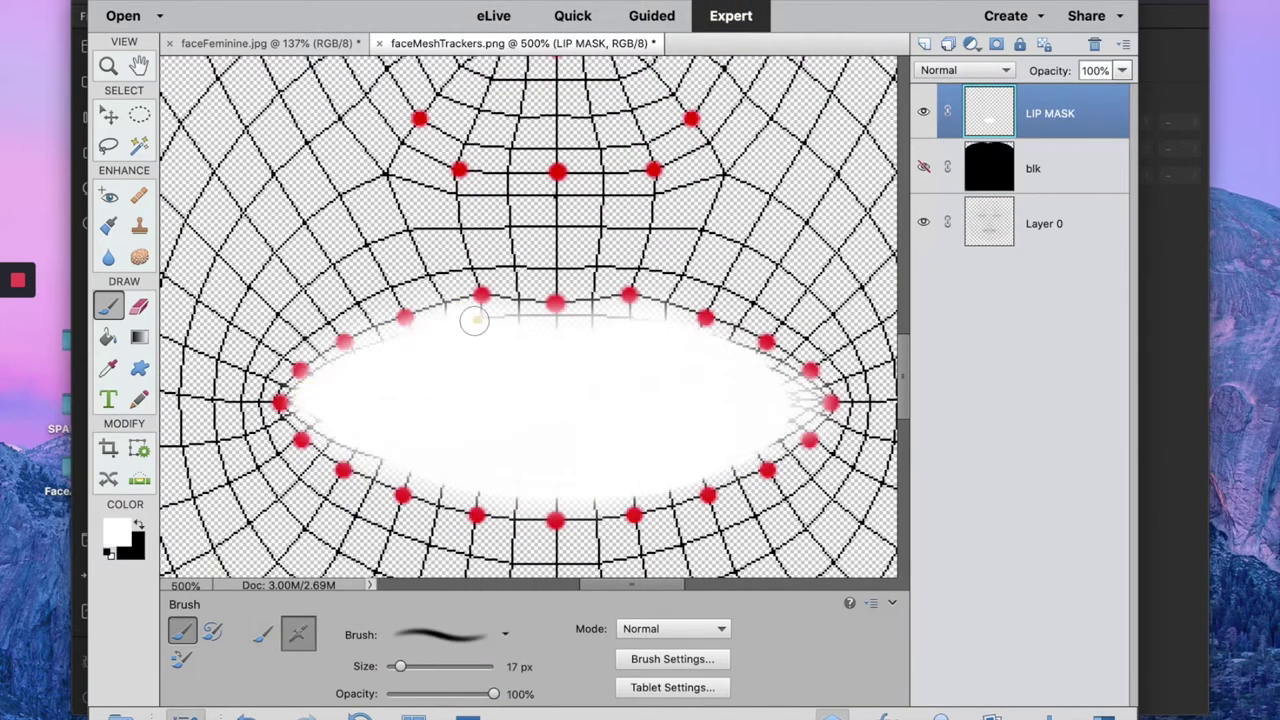
{"action": "mouse_move", "coordinate": [474, 320]}
{"action": "left_mouse_down"}
{"action": "mouse_move", "coordinate": [805, 396]}
{"action": "mouse_move", "coordinate": [338, 435]}
{"action": "mouse_move", "coordinate": [537, 495]}
{"action": "mouse_move", "coordinate": [700, 476]}
{"action": "mouse_move", "coordinate": [673, 334]}
{"action": "mouse_move", "coordinate": [376, 341]}
{"action": "mouse_move", "coordinate": [334, 420]}
{"action": "left_mouse_up"}
Step: Refine the white lip edges with the Eraser, checking them against the black blk layer
{"action": "key", "text": "e"}
{"action": "left_click", "coordinate": [923, 167]}
{"action": "mouse_move", "coordinate": [680, 295]}
{"action": "left_mouse_down"}
{"action": "mouse_move", "coordinate": [884, 395]}
{"action": "mouse_move", "coordinate": [777, 500]}
{"action": "left_mouse_up"}
{"action": "key", "text": "b"}
{"action": "left_click_drag", "start_coordinate": [640, 316], "coordinate": [668, 327]}
{"action": "key", "text": "e"}
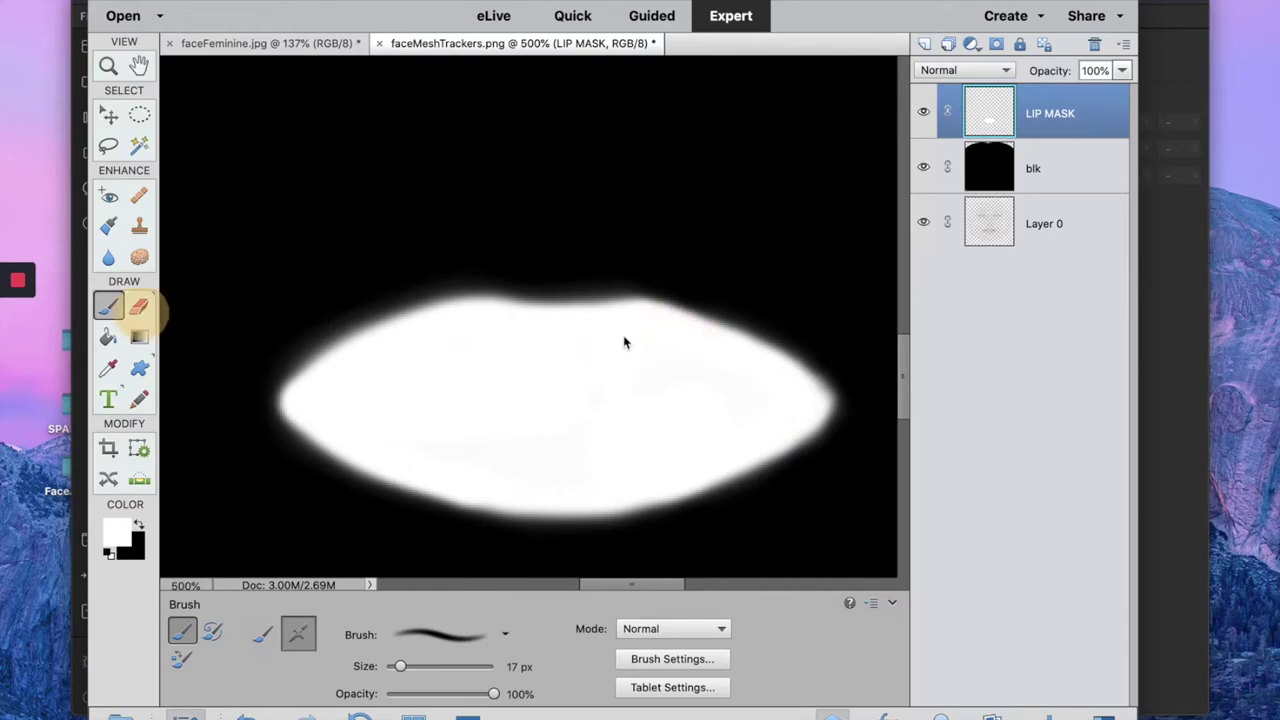
{"action": "key", "text": "b"}
{"action": "left_click", "coordinate": [923, 167]}
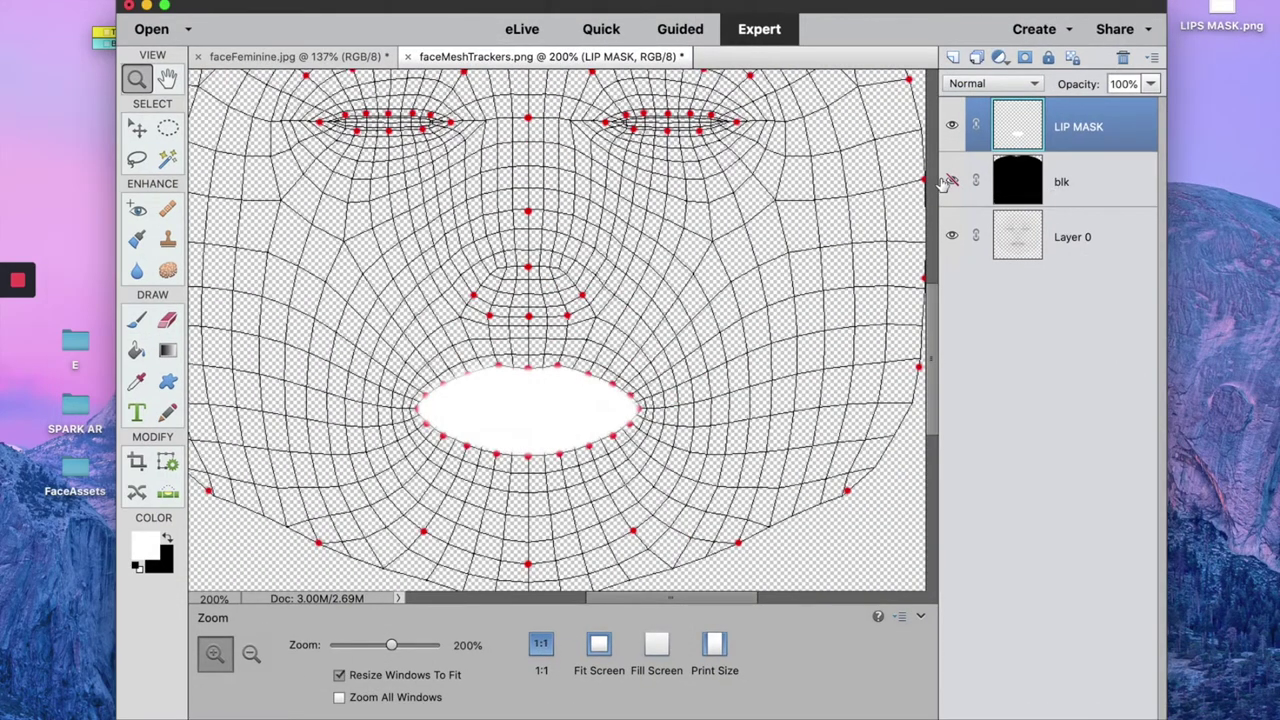
Step: Hide the blk layer and Layer 0 so only the white lip mask shows
{"action": "left_click", "coordinate": [951, 181]}
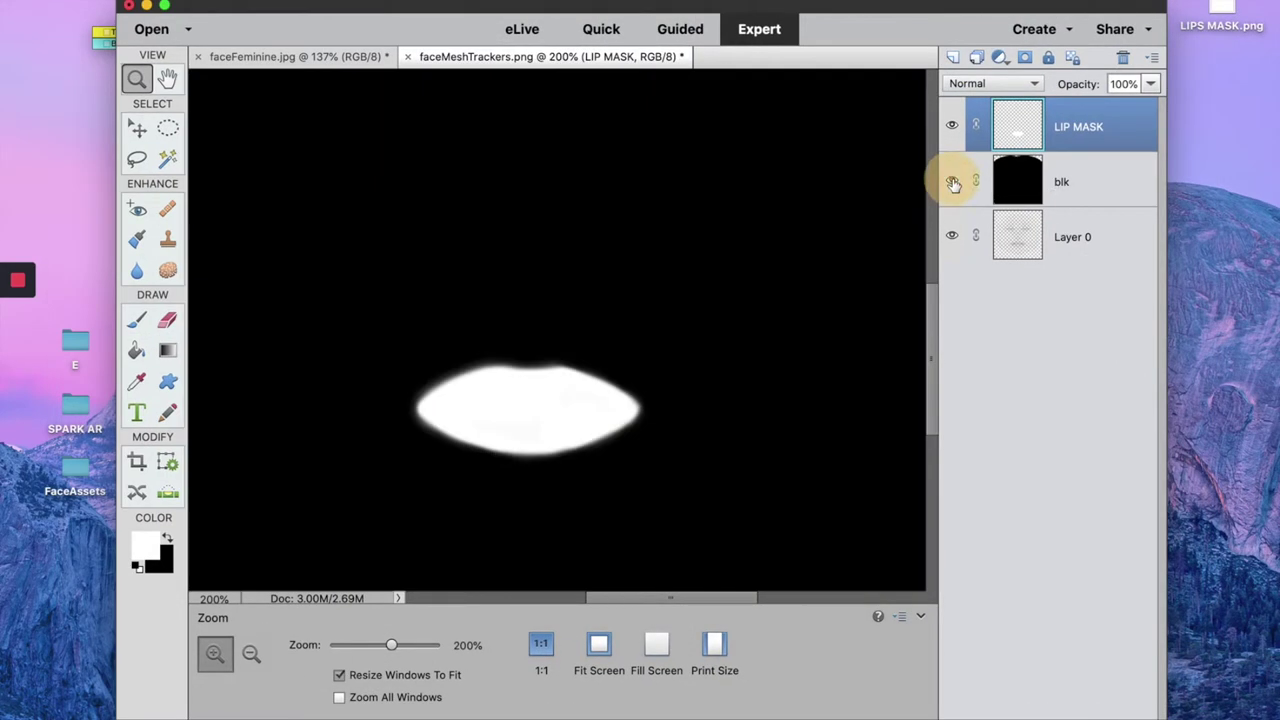
{"action": "left_click", "coordinate": [701, 419]}
{"action": "left_click", "coordinate": [647, 470]}
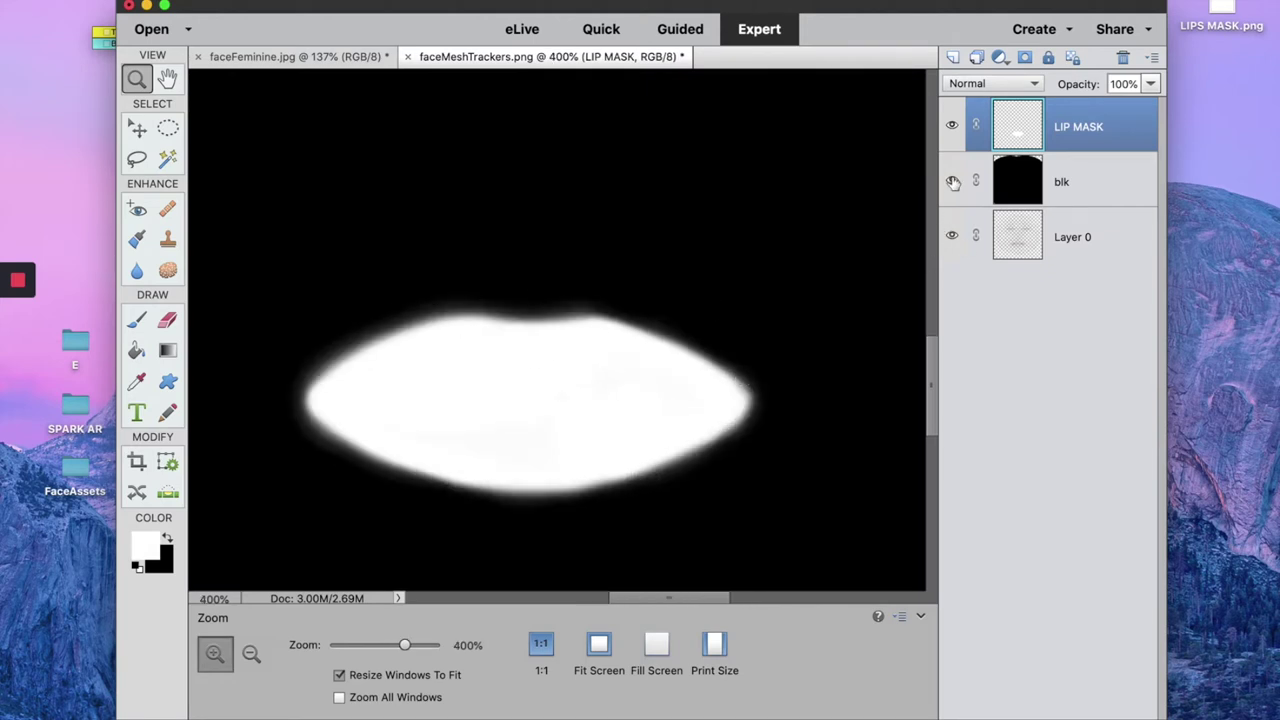
{"action": "left_click", "coordinate": [952, 181]}
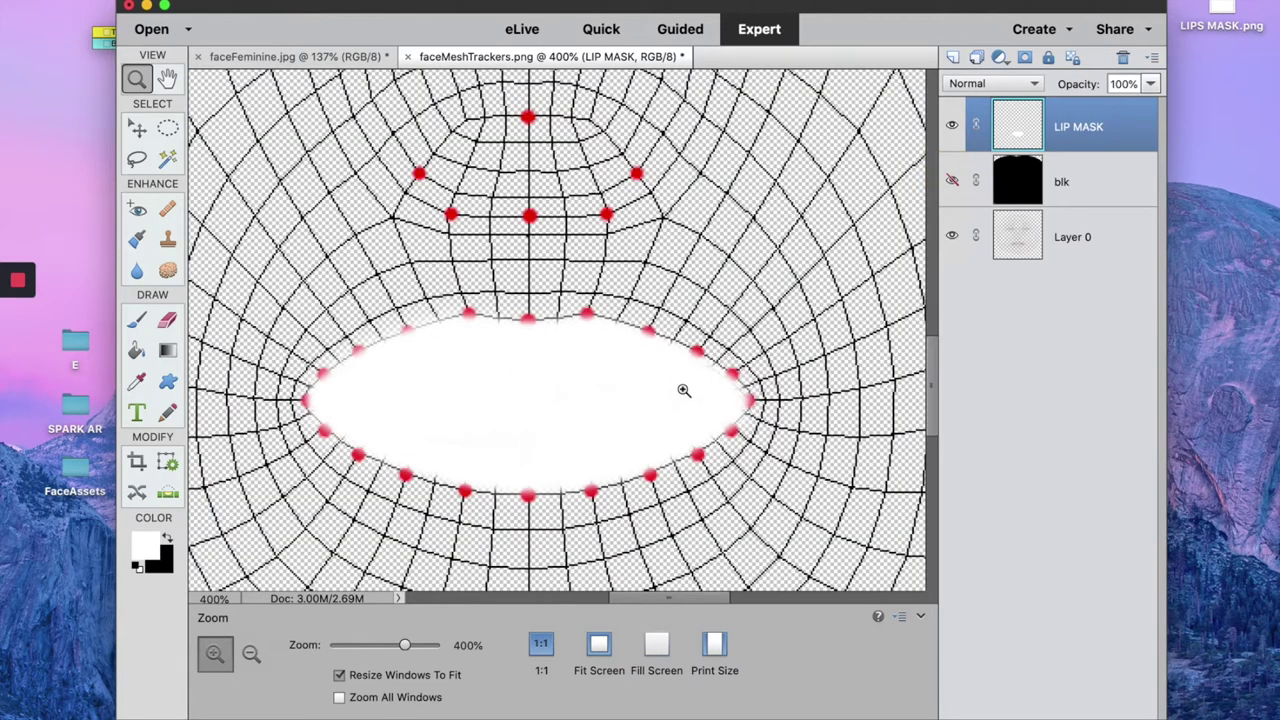
{"action": "scroll", "coordinate": [530, 305], "scroll_direction": "down", "scroll_amount": 2}
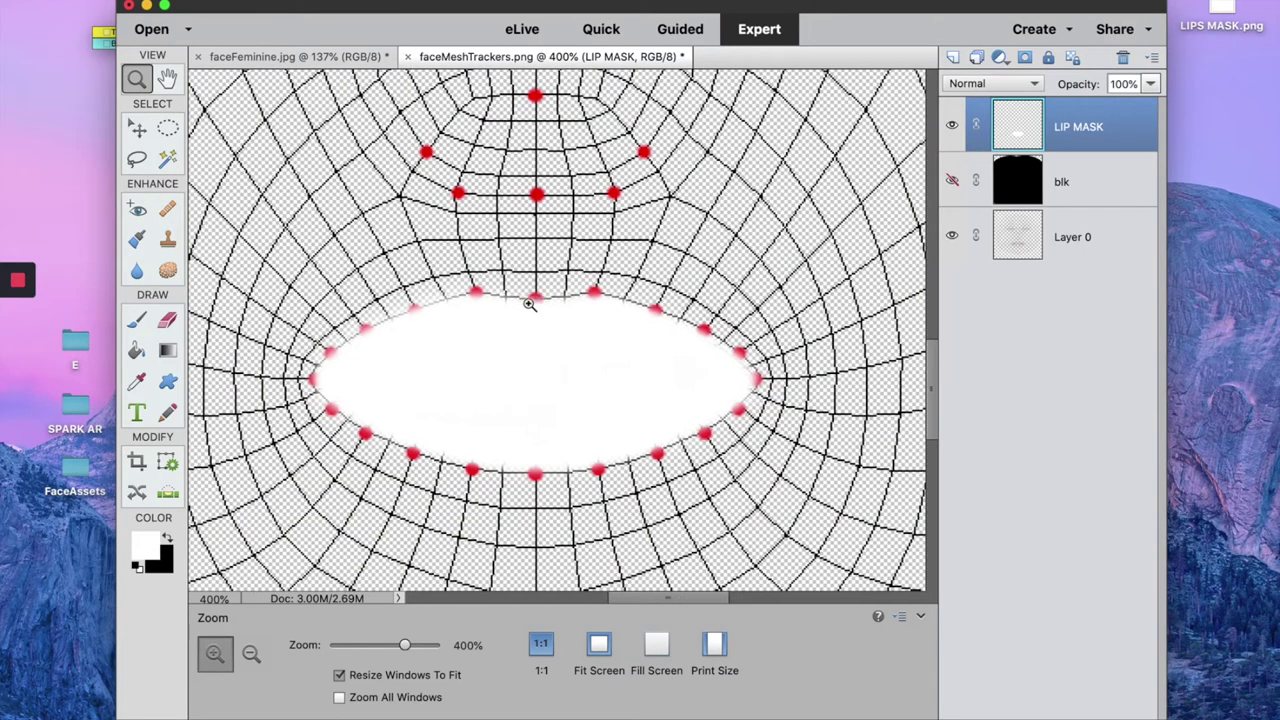
{"action": "left_click", "coordinate": [952, 236]}
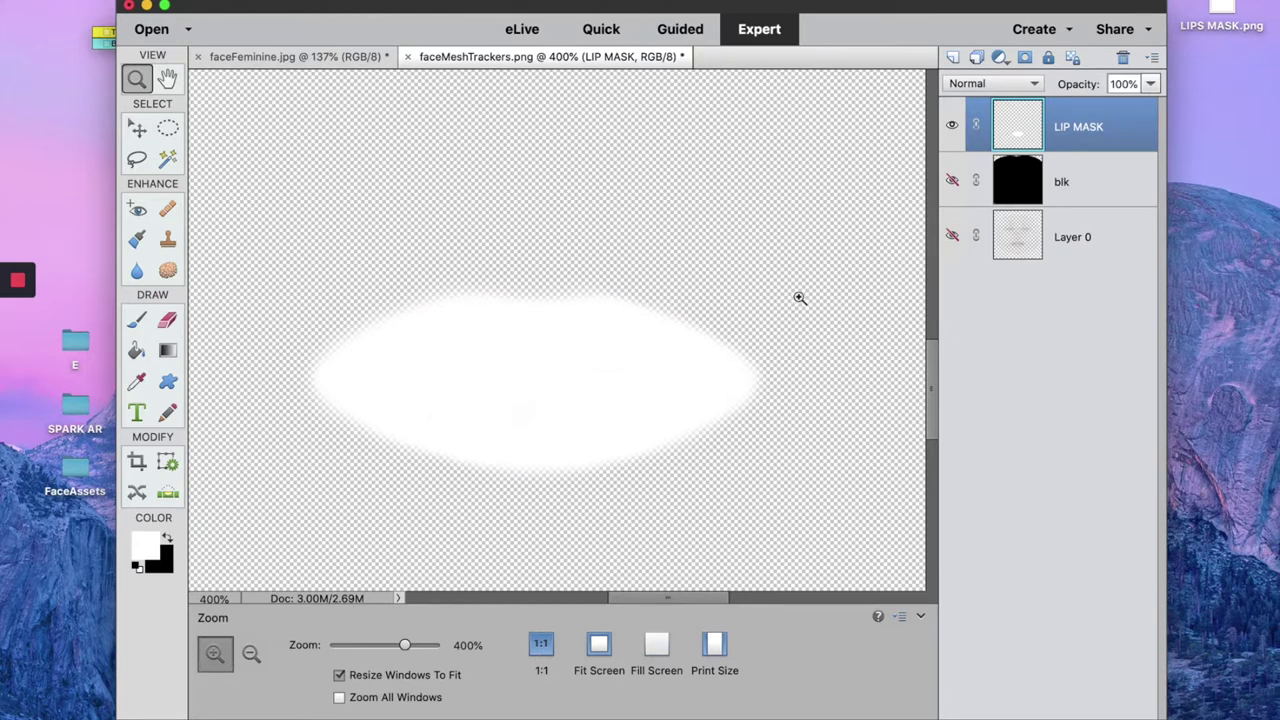
{"action": "scroll", "coordinate": [808, 277], "scroll_direction": "left", "scroll_amount": 2}
Step: Save the lip mask image as a PNG file
{"action": "left_click", "coordinate": [292, 1]}
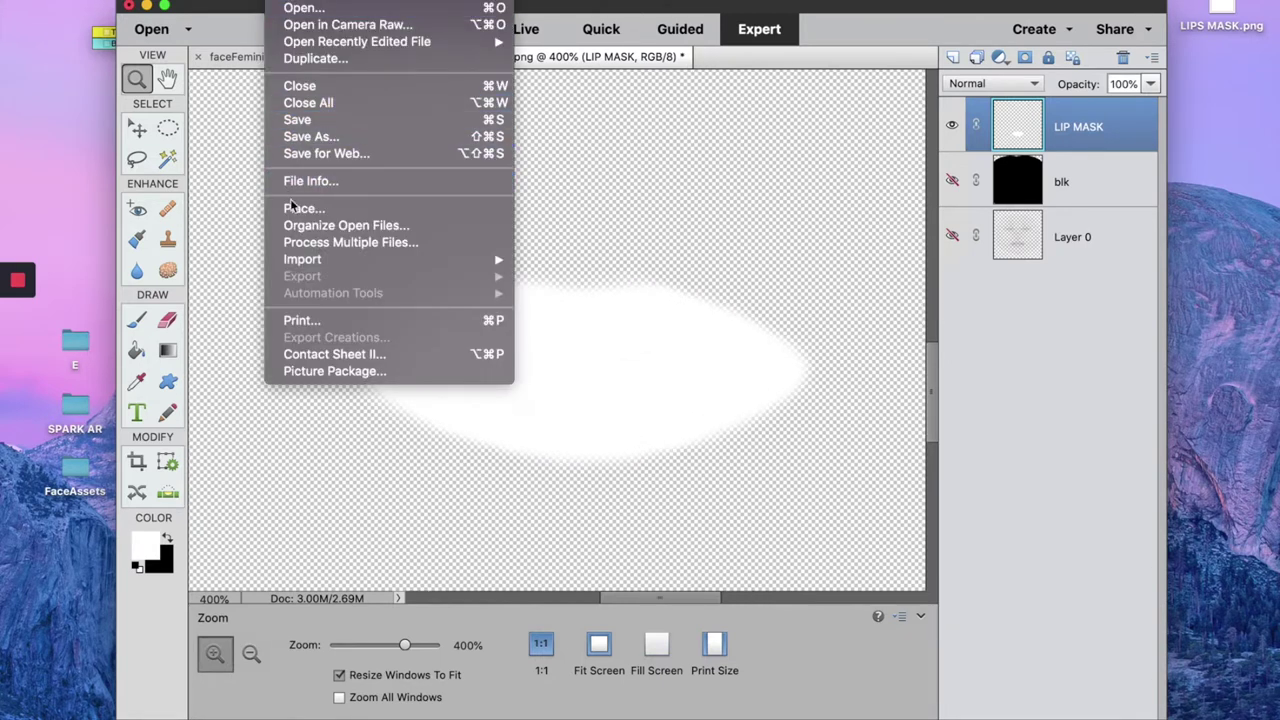
{"action": "left_click", "coordinate": [348, 133]}
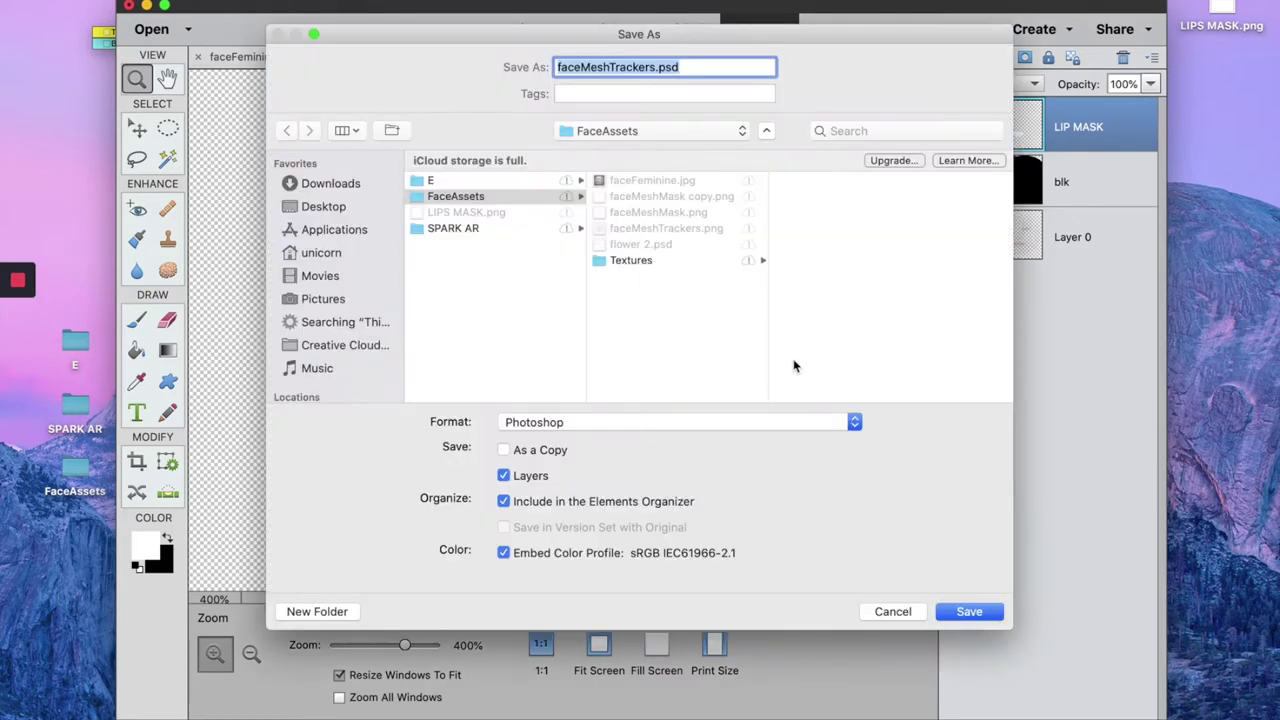
{"action": "left_click", "coordinate": [829, 422]}
{"action": "left_click", "coordinate": [634, 531]}
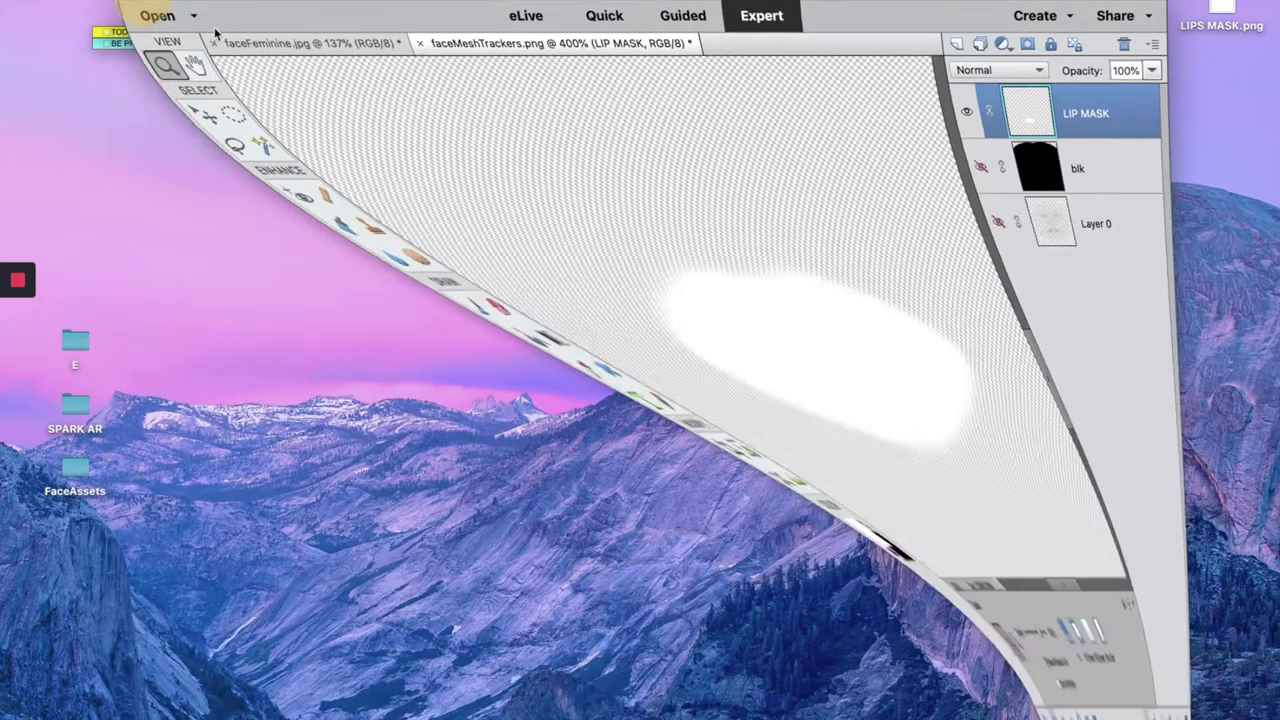
Step: Insert a Face Tracker into the Spark AR scene, creating faceTracker0
{"action": "left_click", "coordinate": [1134, 712]}
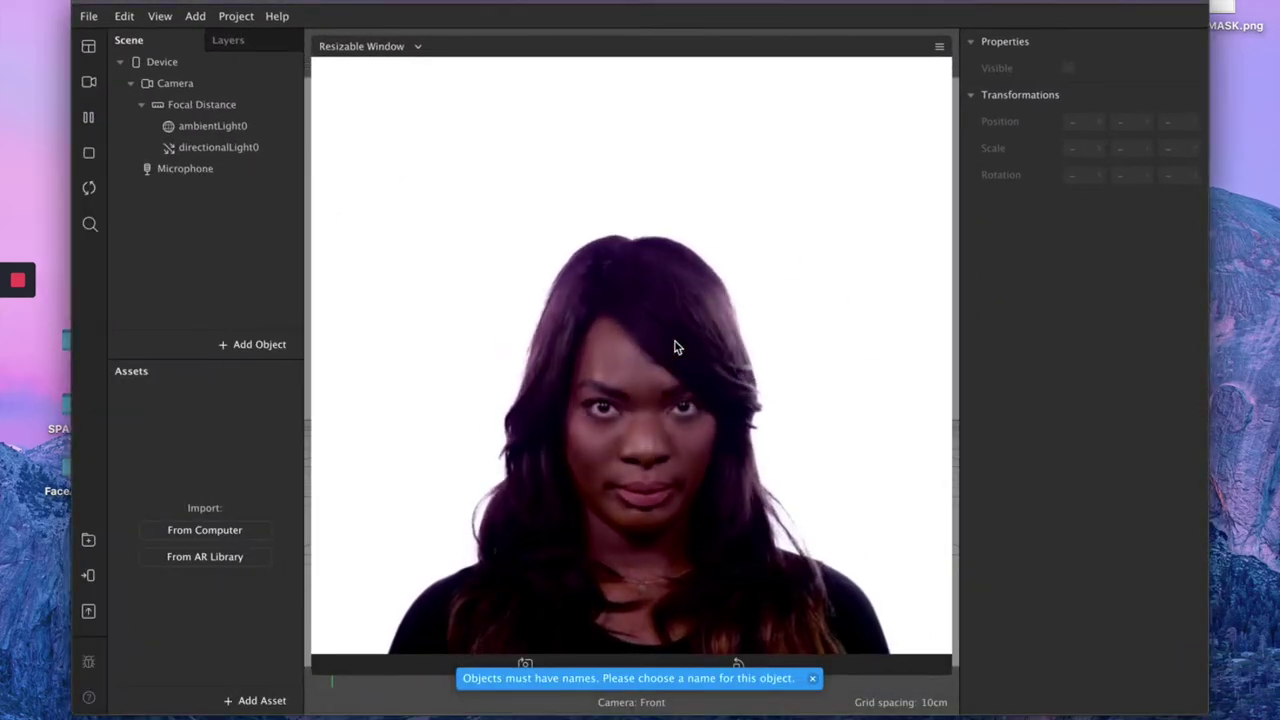
{"action": "left_click", "coordinate": [253, 344]}
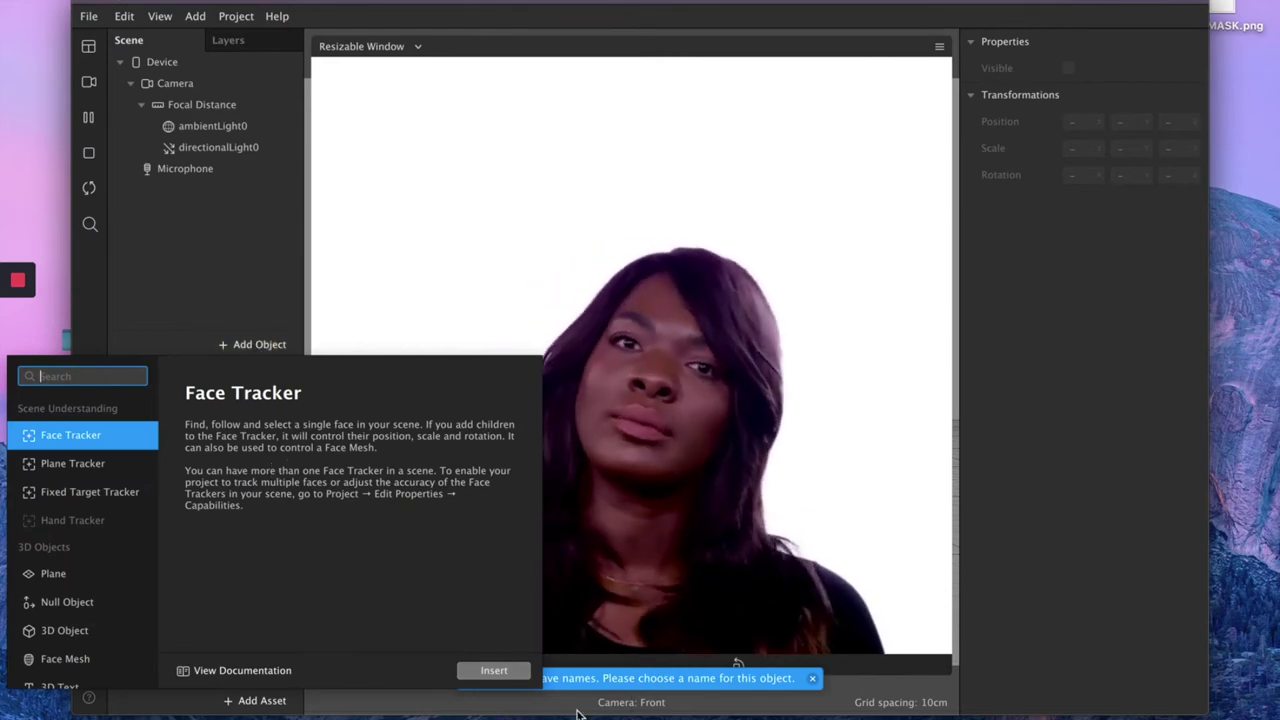
{"action": "left_click", "coordinate": [508, 672]}
{"action": "right_click", "coordinate": [244, 168]}
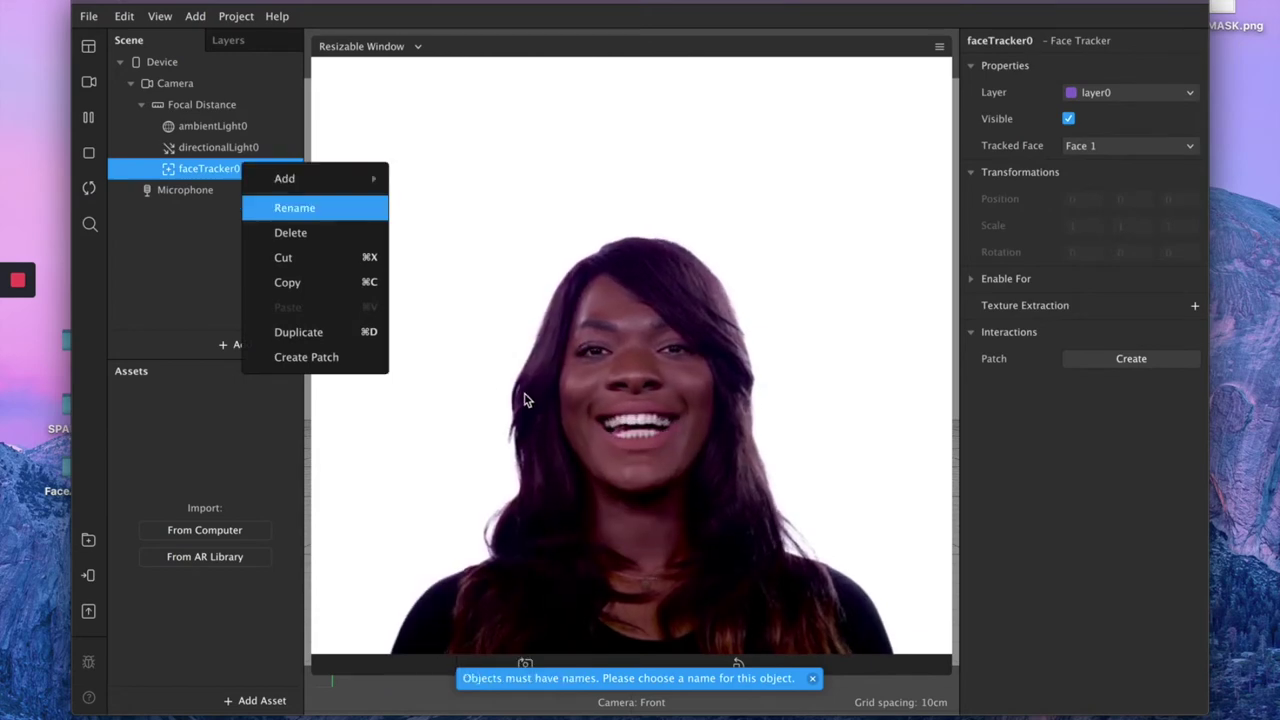
Step: Add a Face Mesh under faceTracker0 and create a new material for it
{"action": "mouse_move", "coordinate": [360, 180]}
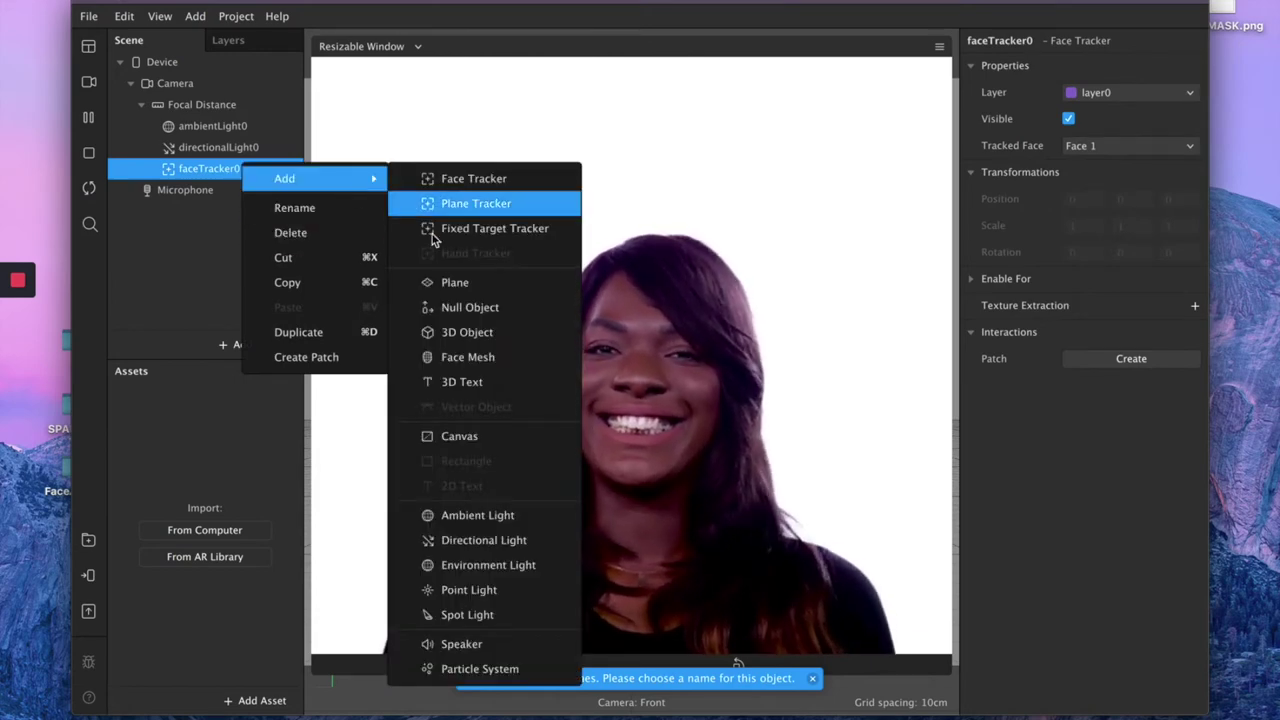
{"action": "left_click", "coordinate": [467, 357]}
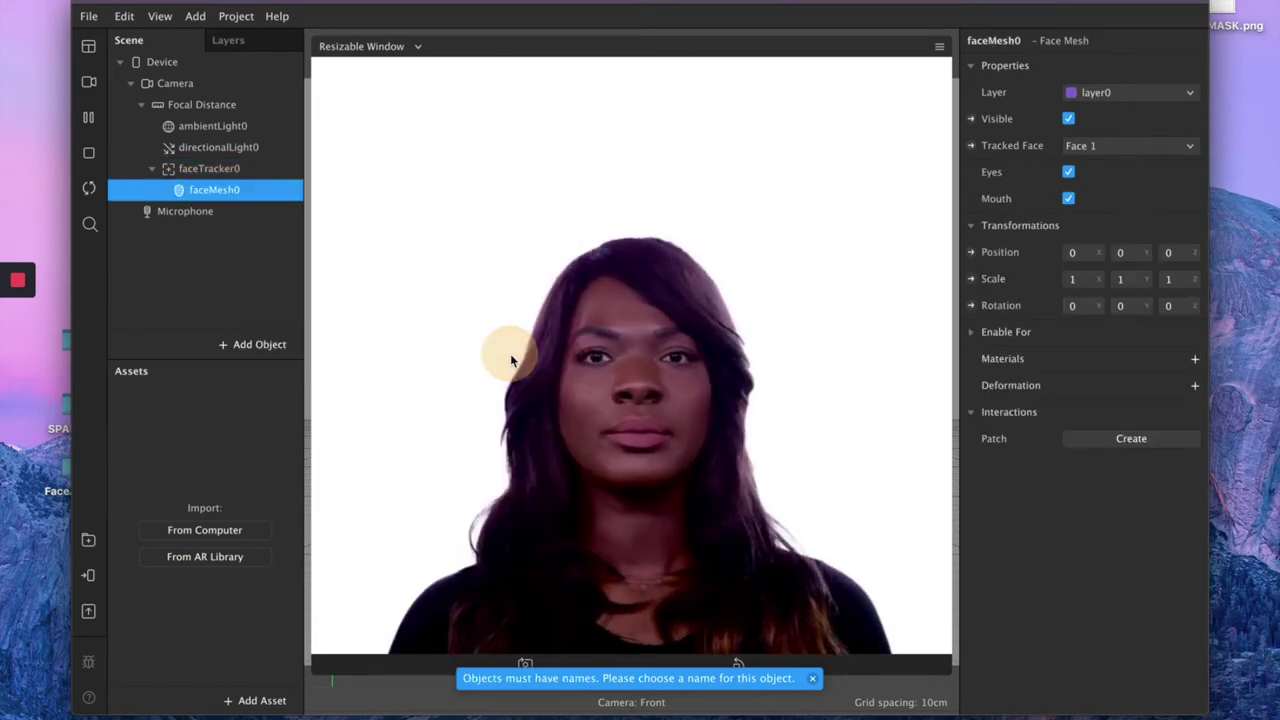
{"action": "left_click", "coordinate": [1197, 358]}
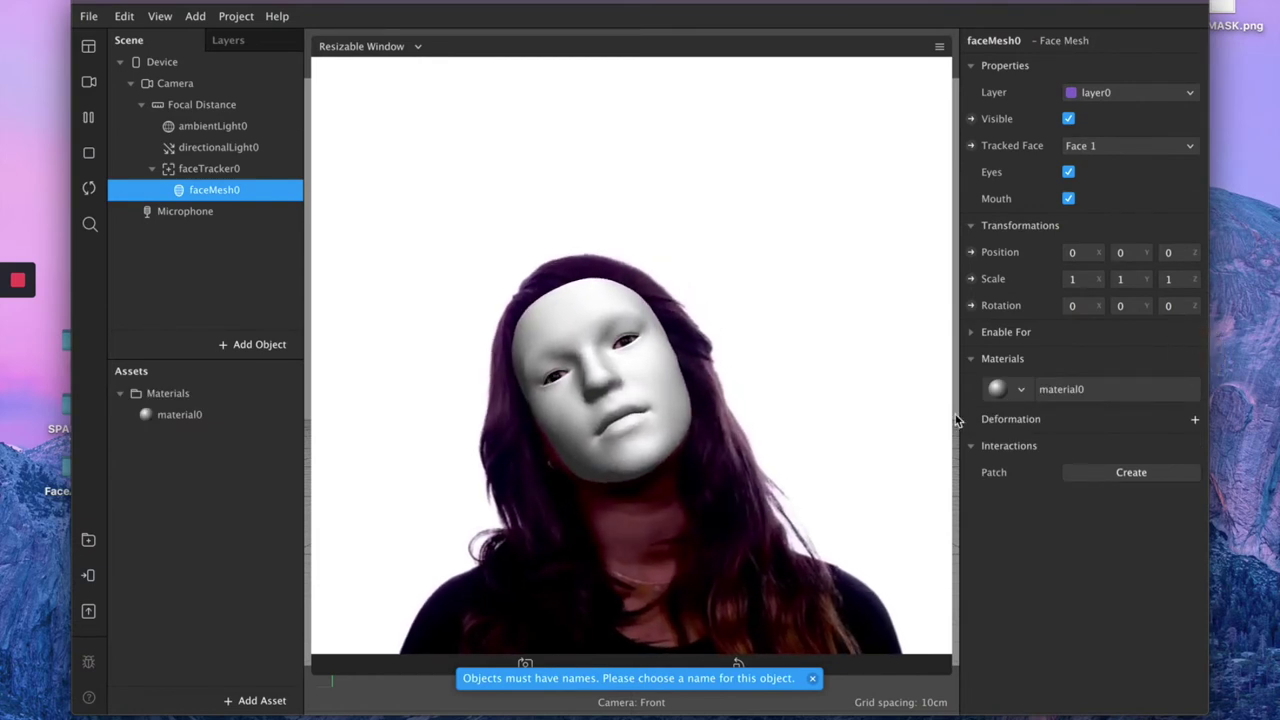
Step: Rename the material to LIPS and apply it to the face mesh
{"action": "double_click", "coordinate": [218, 414]}
{"action": "type", "text": "L"}
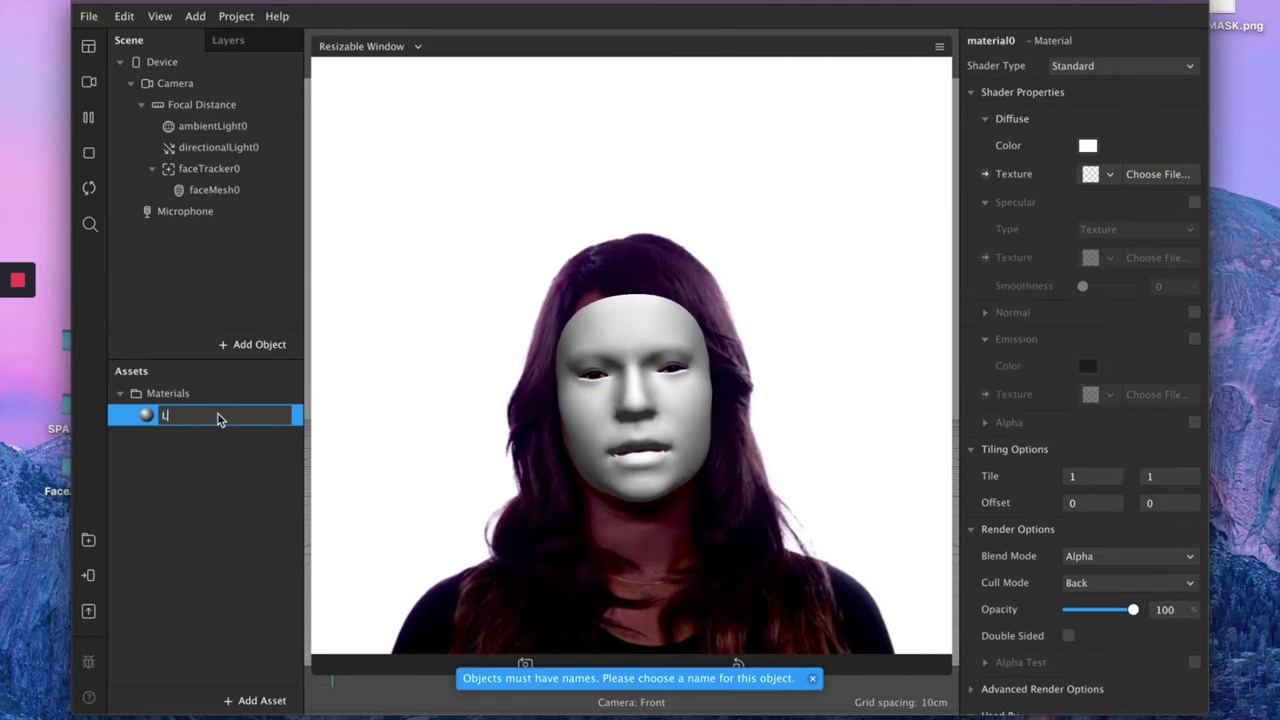
{"action": "type", "text": "IPS"}
{"action": "key", "text": "Return"}
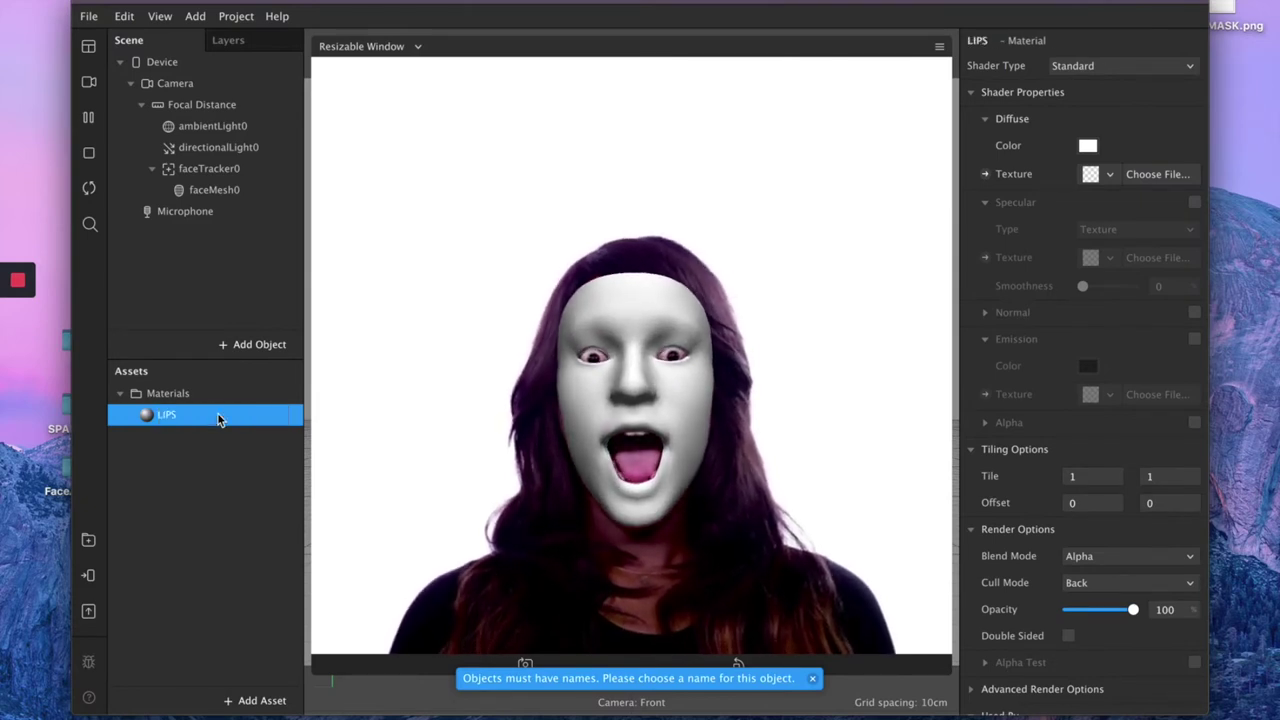
{"action": "left_click_drag", "start_coordinate": [219, 419], "coordinate": [214, 189]}
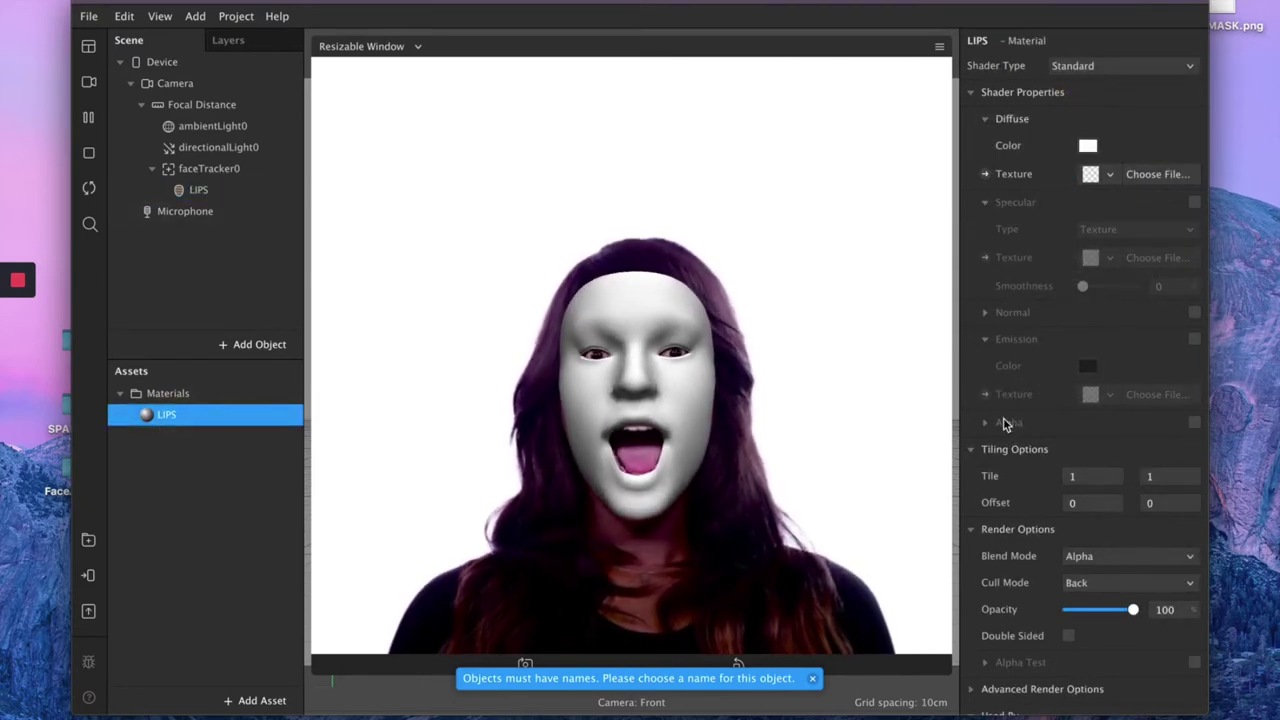
Step: Set the LIPS material's diffuse texture to a new texture from LIPS MASK.png
{"action": "left_click", "coordinate": [1111, 174]}
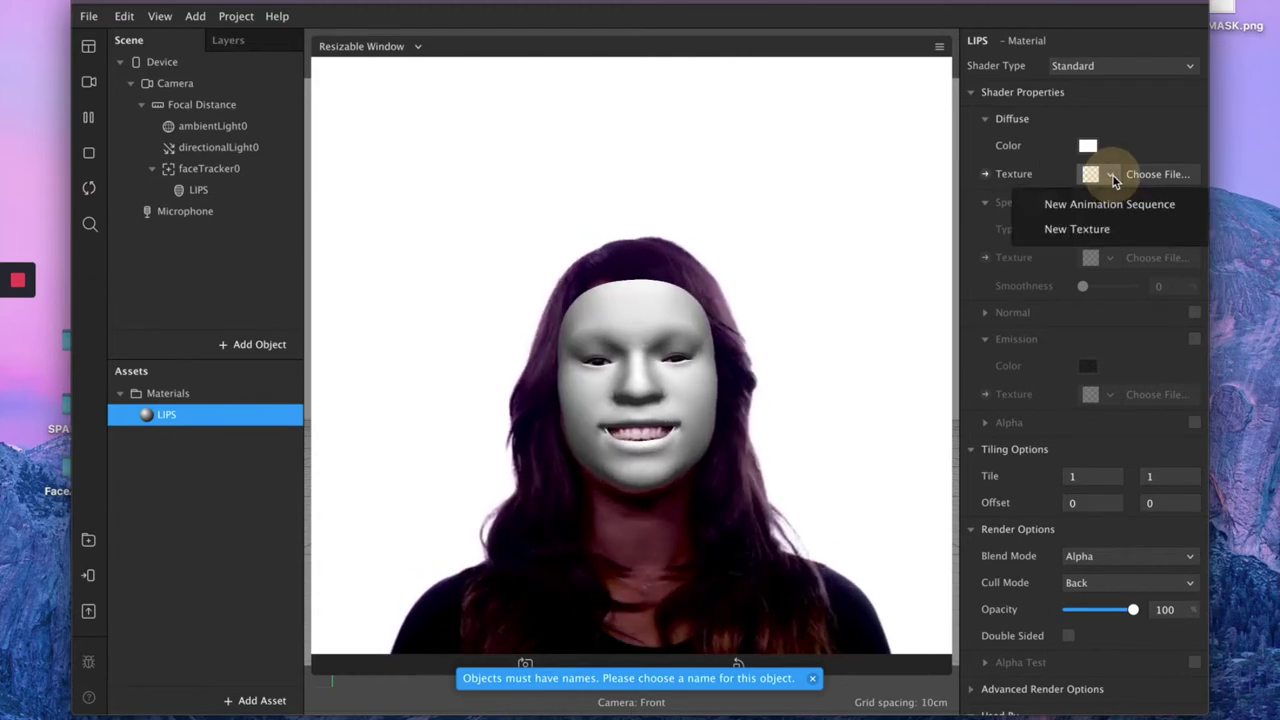
{"action": "left_click", "coordinate": [1067, 232]}
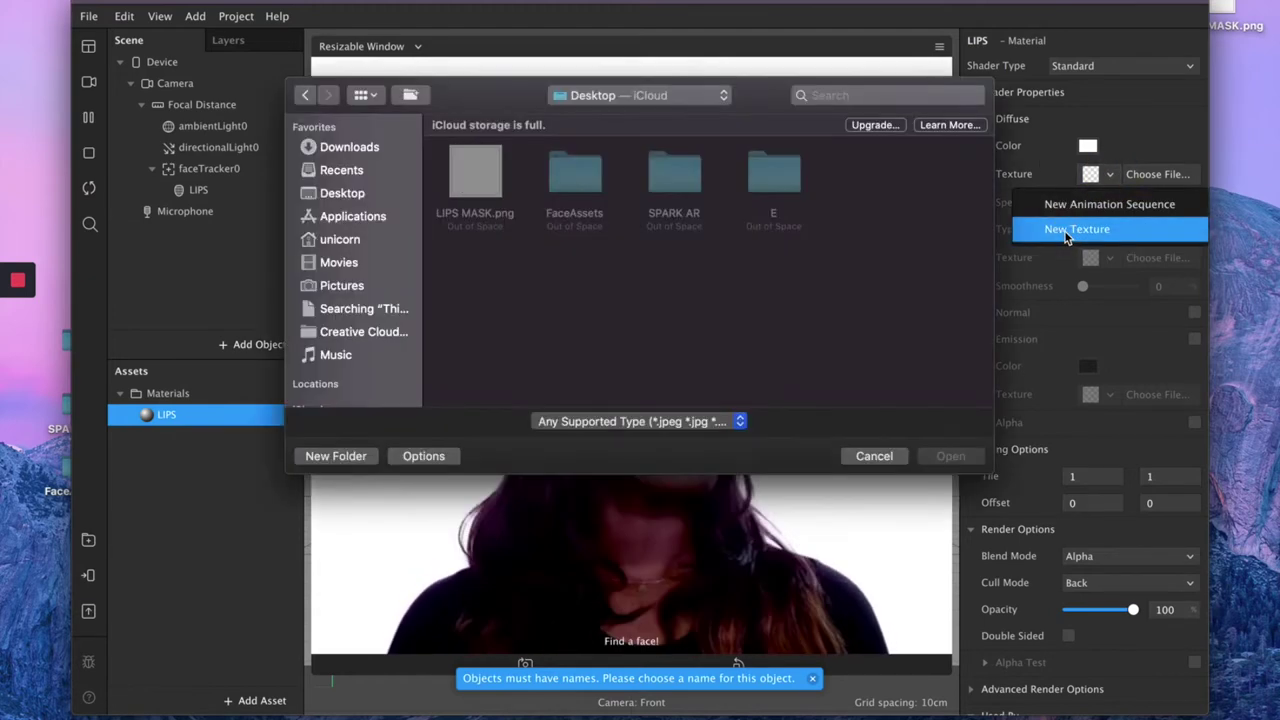
{"action": "left_click", "coordinate": [480, 185]}
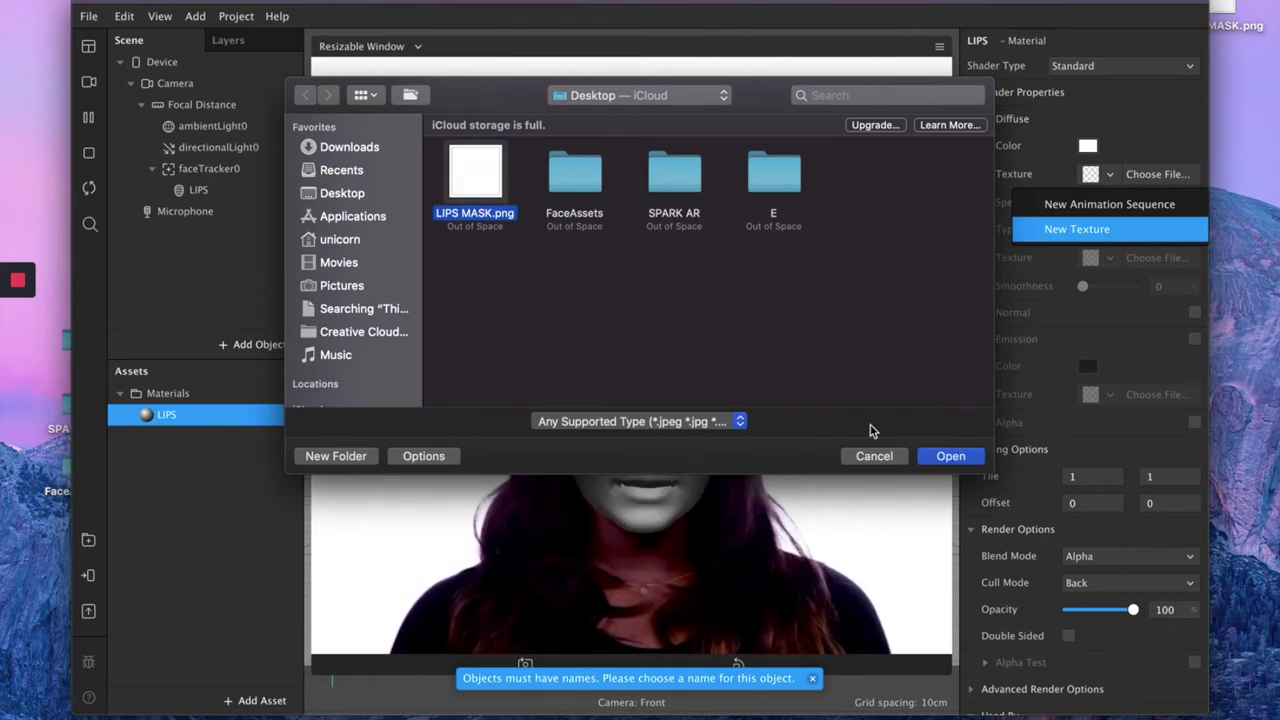
{"action": "left_click", "coordinate": [951, 457]}
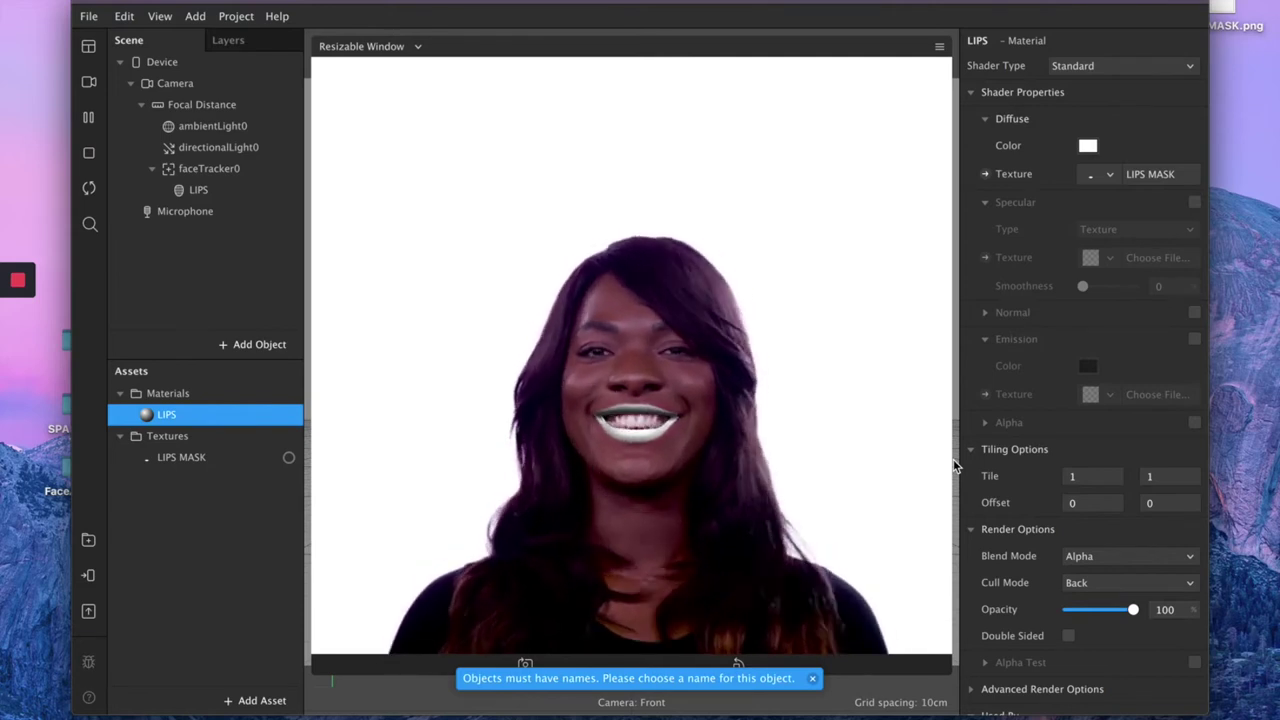
Step: Set the LIPS material's diffuse colour to black
{"action": "left_click", "coordinate": [1088, 145]}
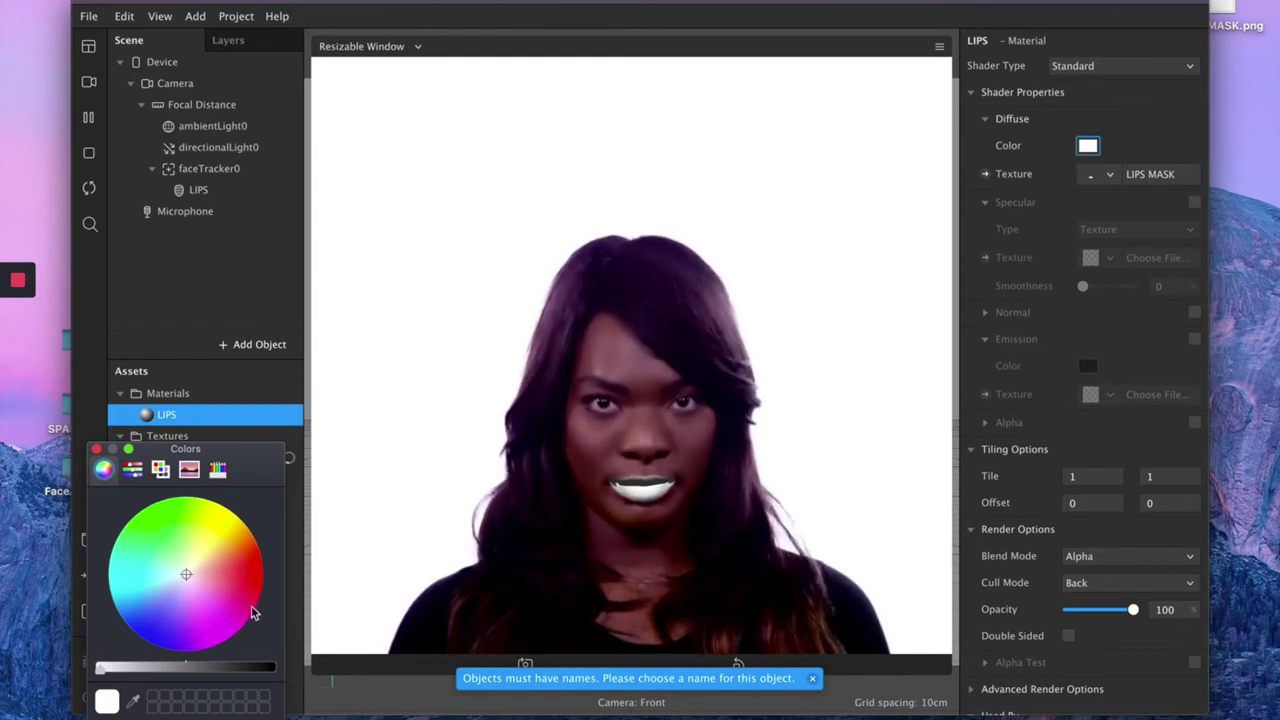
{"action": "left_click", "coordinate": [272, 668]}
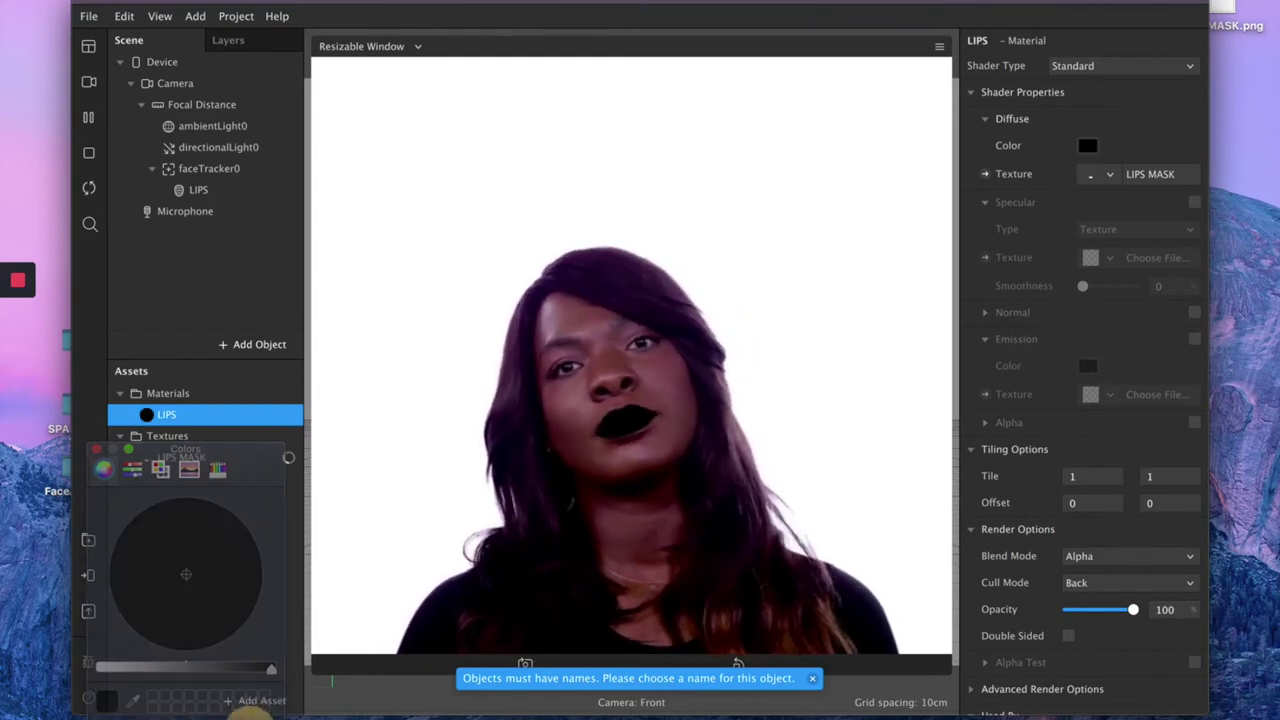
{"action": "left_click", "coordinate": [96, 449]}
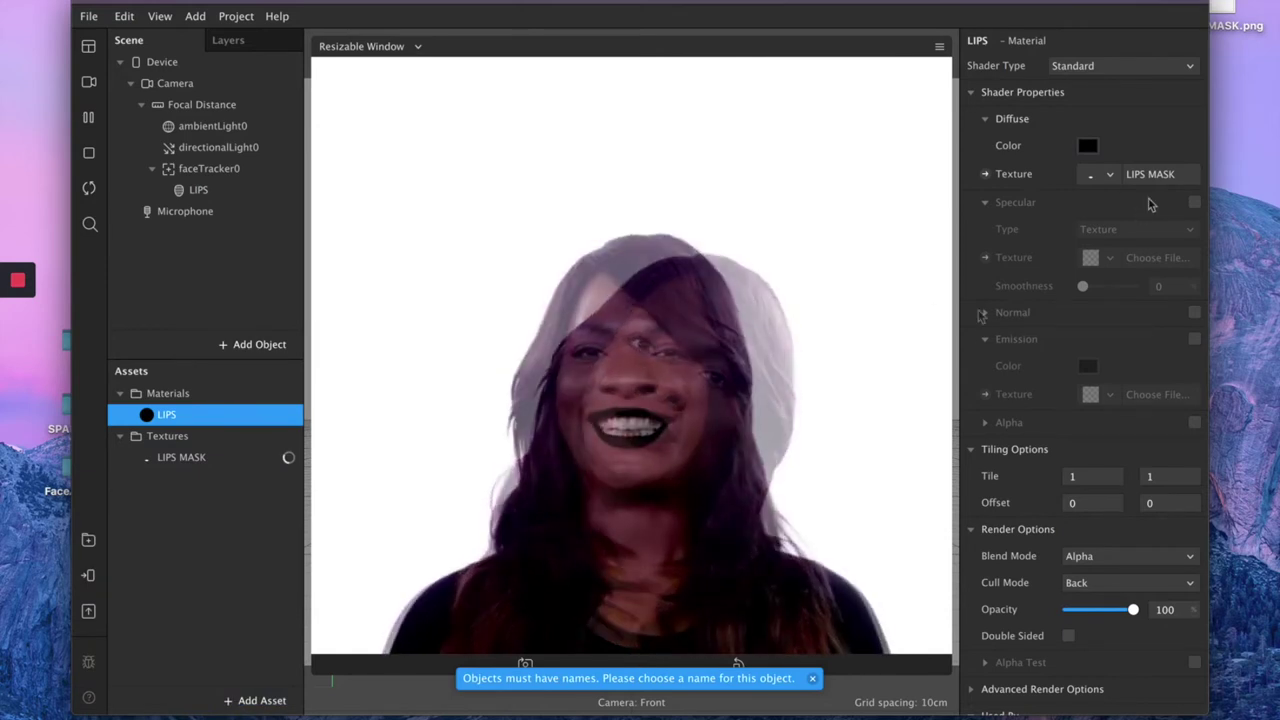
Step: Enable Specular, set Blend Mode to Add and lower Opacity to about 52
{"action": "left_click", "coordinate": [1194, 202]}
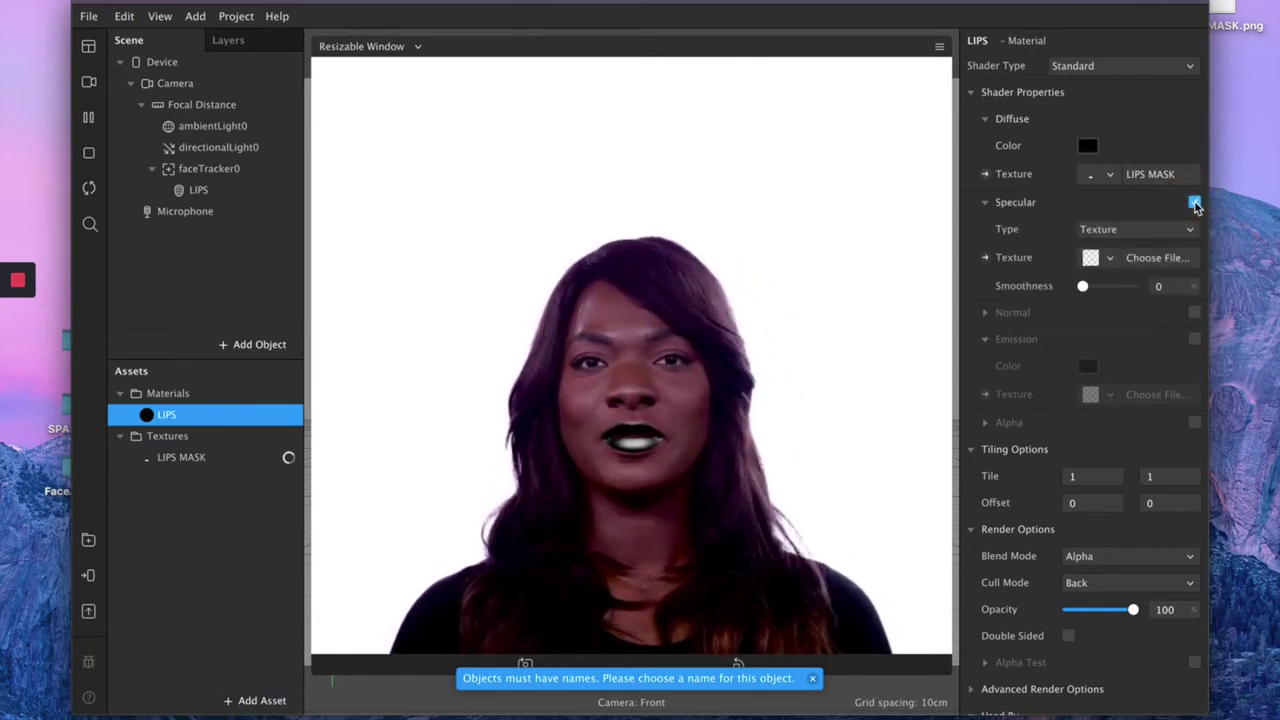
{"action": "left_click", "coordinate": [1110, 549]}
{"action": "left_click", "coordinate": [1102, 560]}
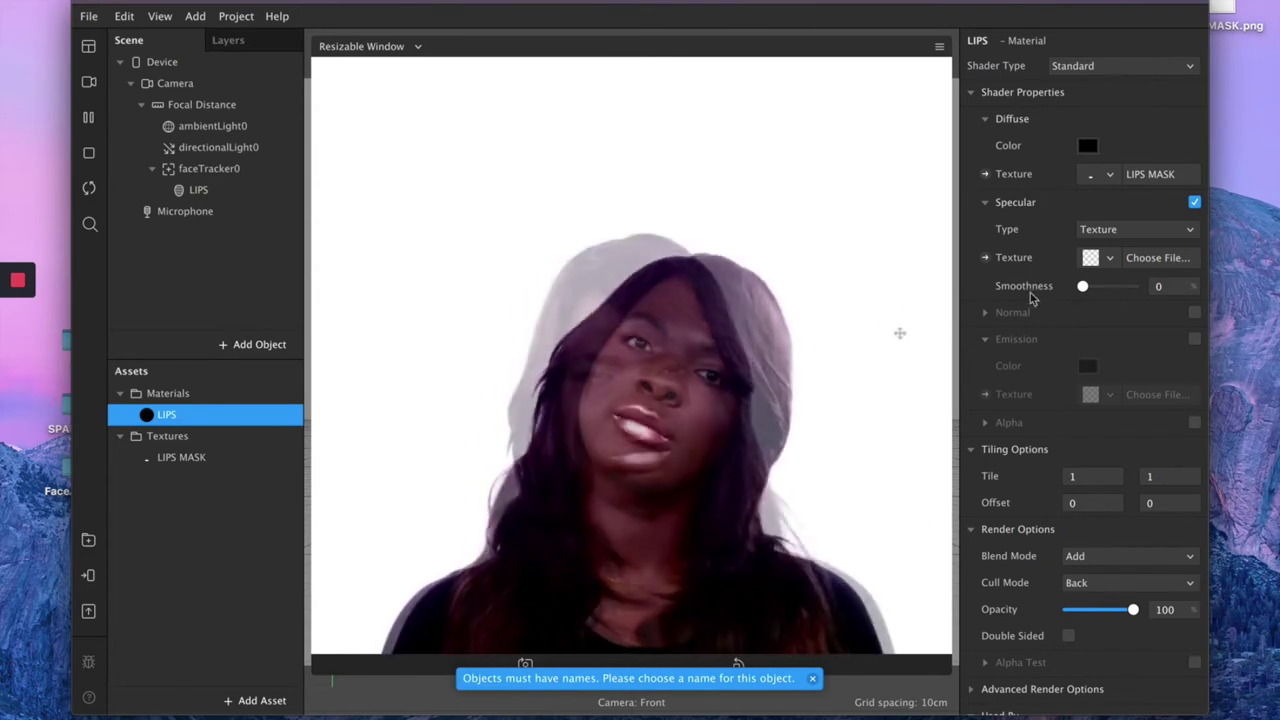
{"action": "mouse_move", "coordinate": [1134, 609]}
{"action": "left_mouse_down"}
{"action": "mouse_move", "coordinate": [1089, 609]}
{"action": "mouse_move", "coordinate": [1143, 609]}
{"action": "left_mouse_up"}
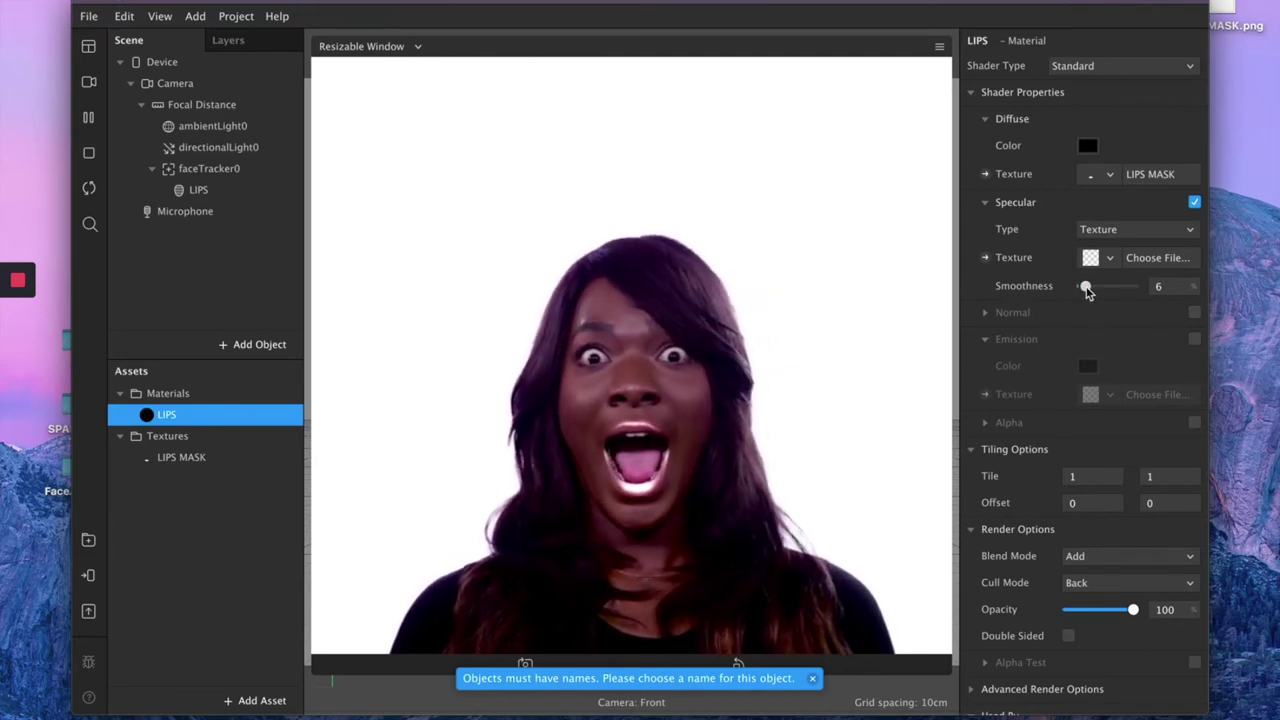
Step: Raise Smoothness to 100 to preview glossy lips, then drag it back to 0
{"action": "left_click_drag", "start_coordinate": [1086, 286], "coordinate": [1168, 286]}
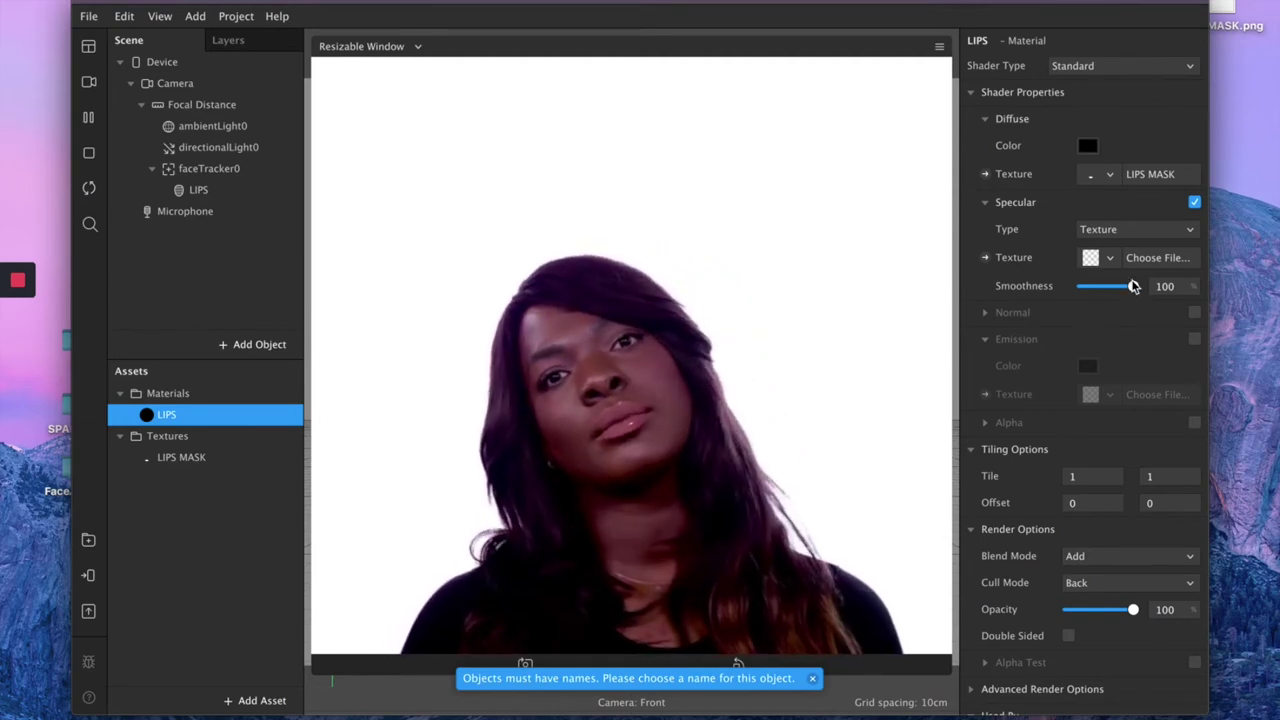
{"action": "left_click_drag", "start_coordinate": [1135, 288], "coordinate": [1060, 287]}
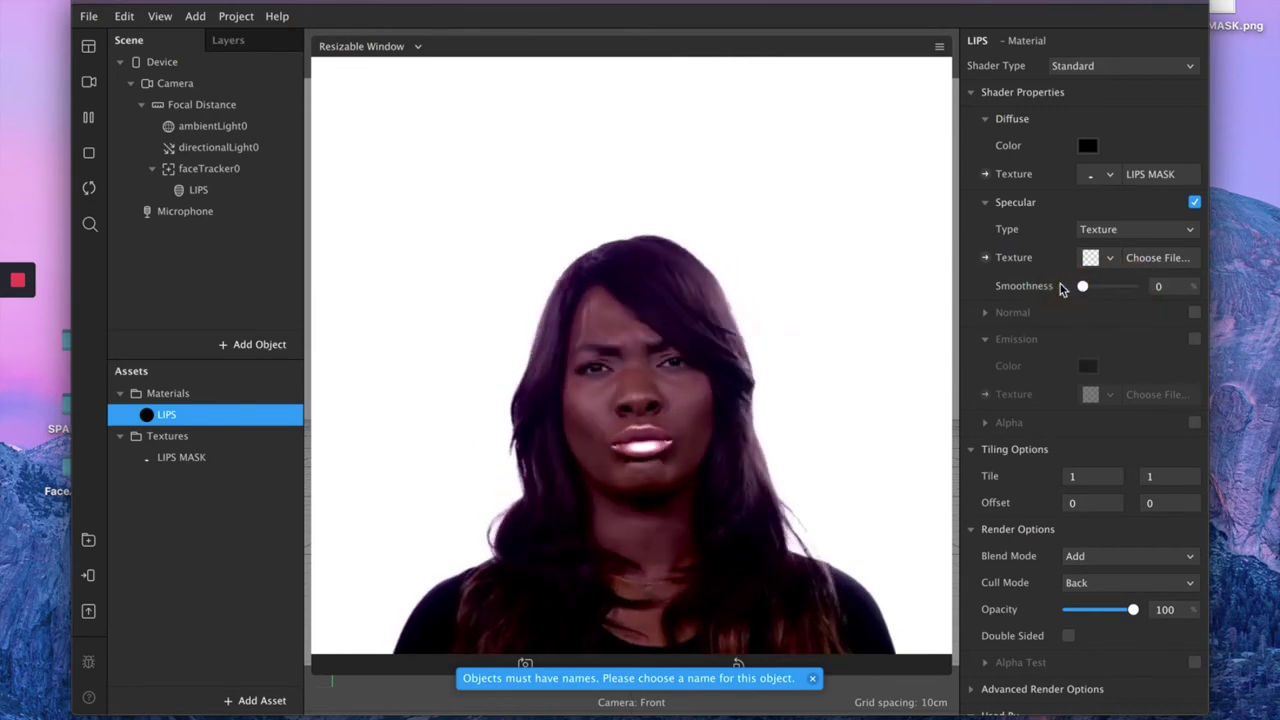
Step: Try a pinkish-purple lip colour, then settle on Opacity 71 for a subtle sheen
{"action": "left_click", "coordinate": [1088, 145]}
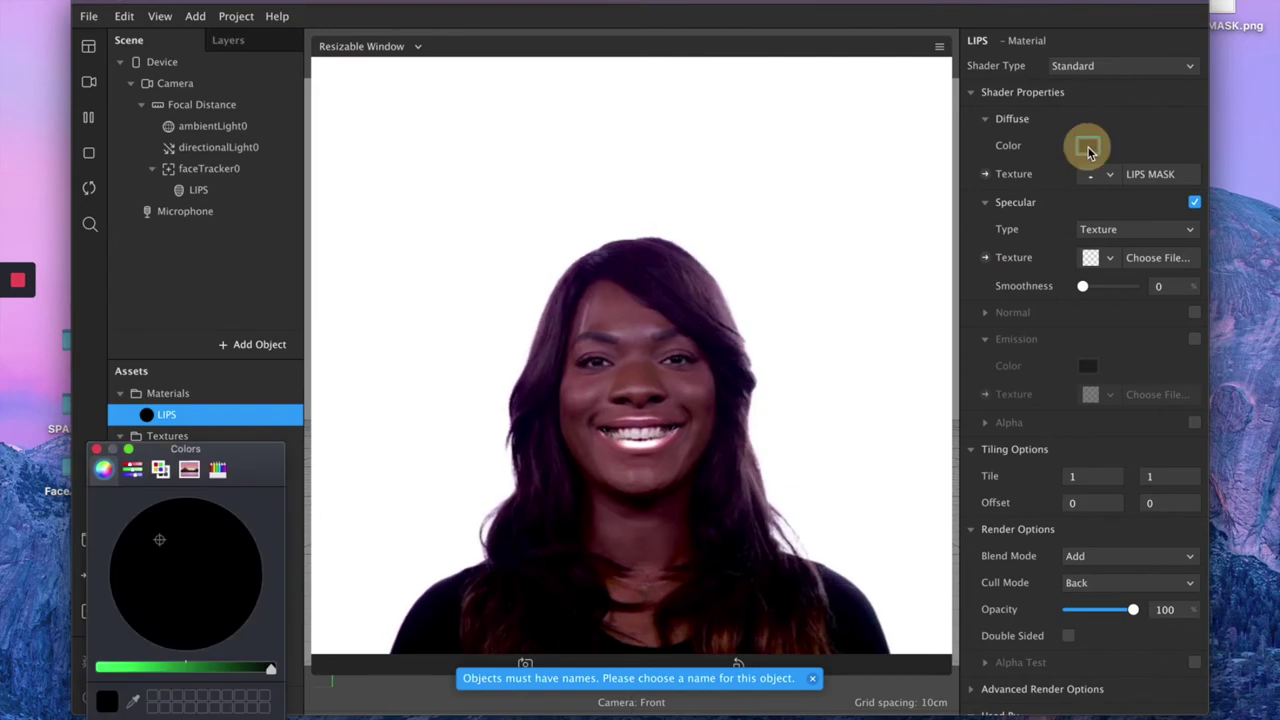
{"action": "mouse_move", "coordinate": [272, 667]}
{"action": "left_mouse_down"}
{"action": "mouse_move", "coordinate": [157, 668]}
{"action": "mouse_move", "coordinate": [229, 600]}
{"action": "mouse_move", "coordinate": [222, 560]}
{"action": "mouse_move", "coordinate": [224, 589]}
{"action": "left_mouse_up"}
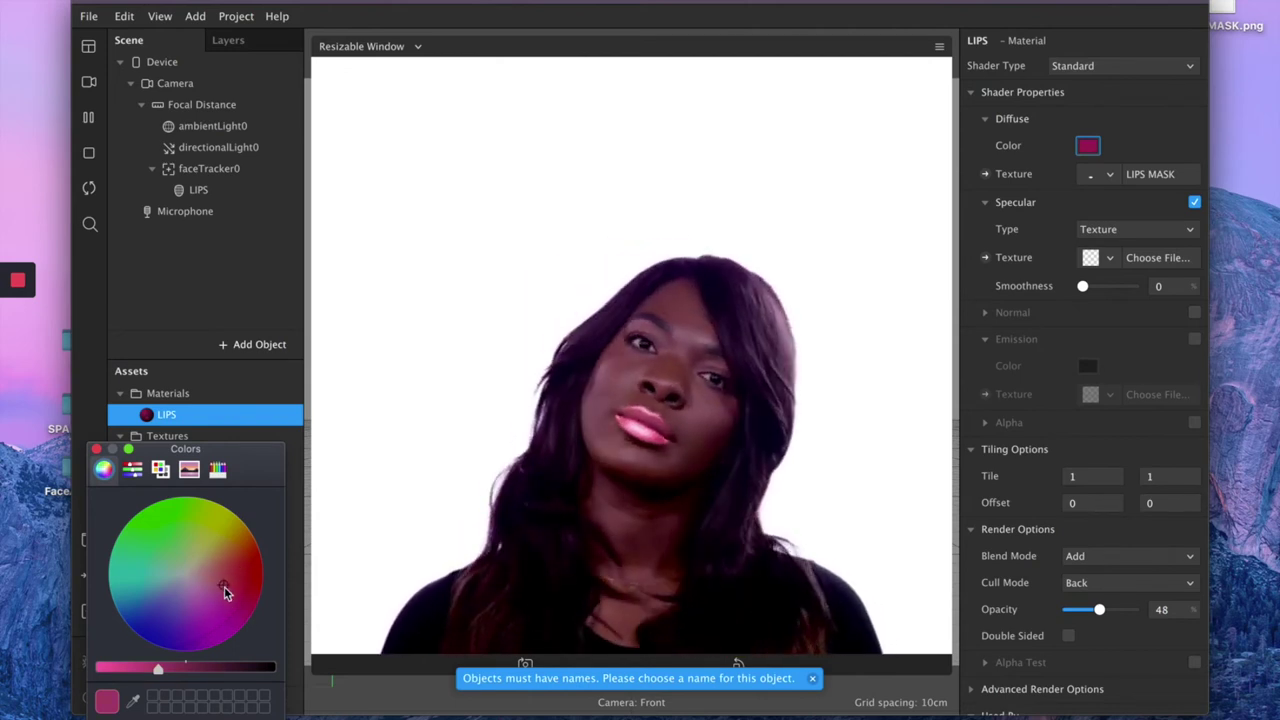
{"action": "mouse_move", "coordinate": [225, 586]}
{"action": "left_mouse_down"}
{"action": "mouse_move", "coordinate": [246, 562]}
{"action": "mouse_move", "coordinate": [195, 607]}
{"action": "left_mouse_up"}
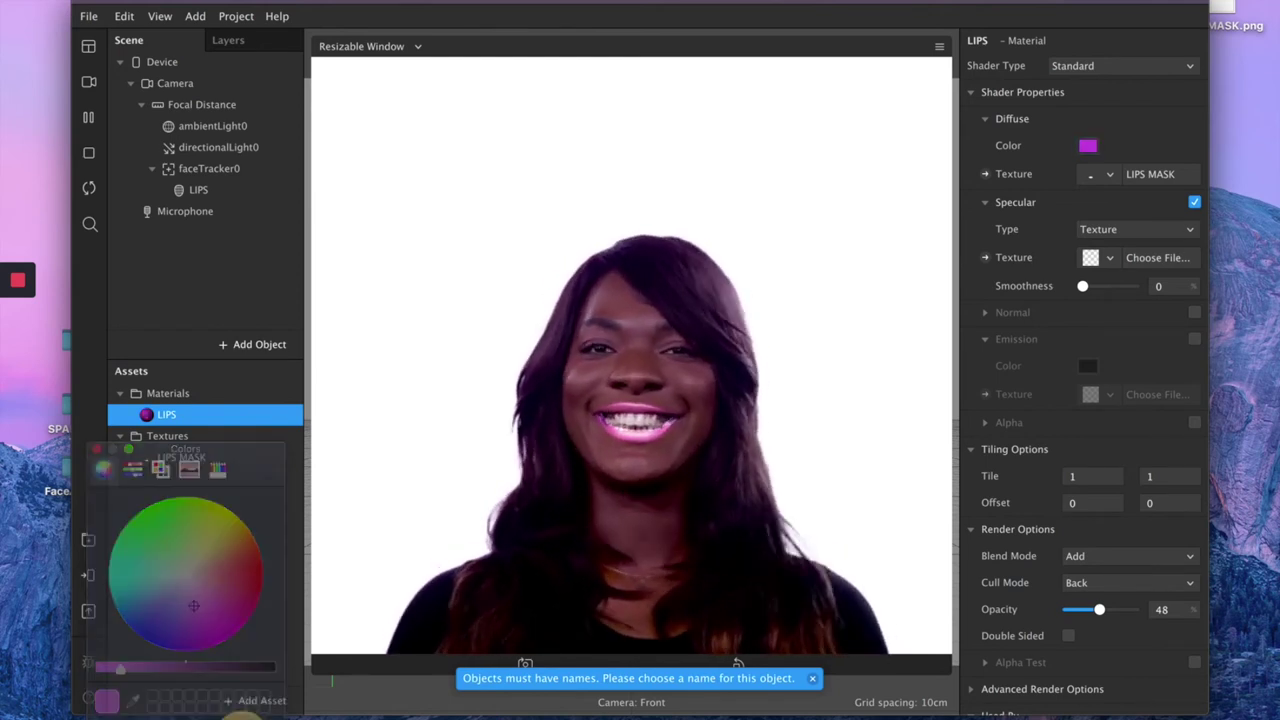
{"action": "left_click_drag", "start_coordinate": [1100, 609], "coordinate": [1088, 614]}
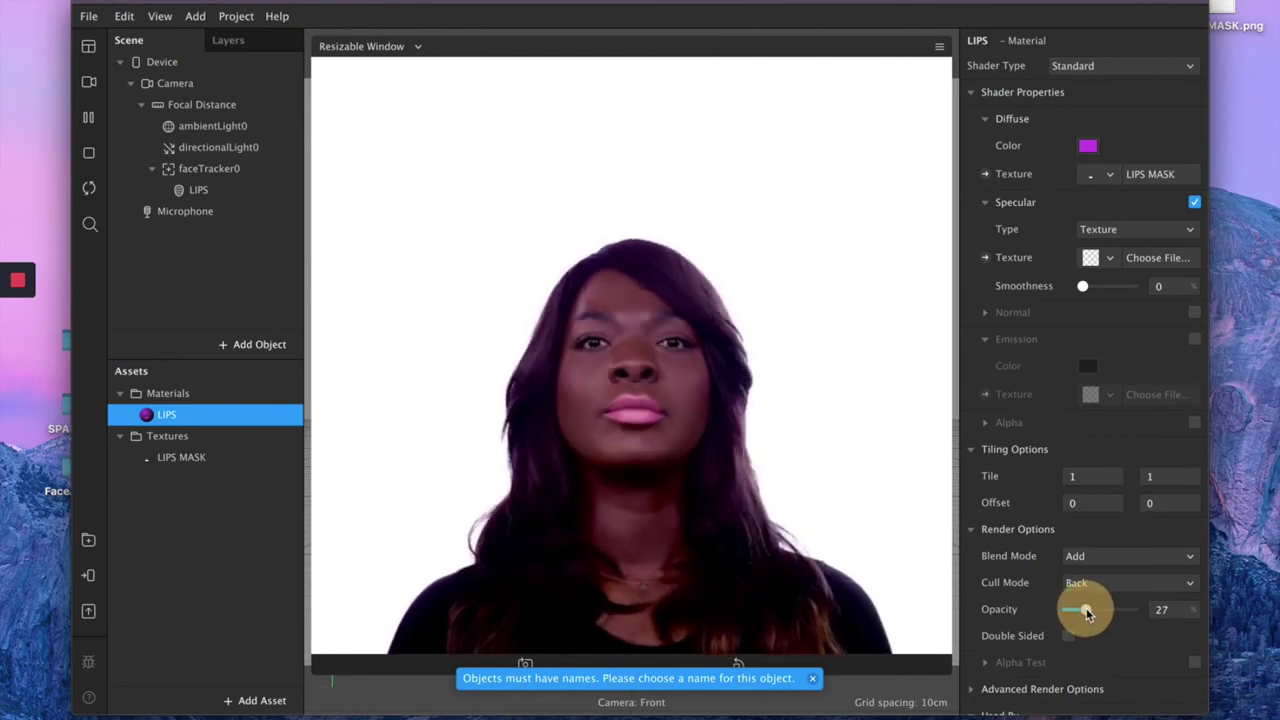
{"action": "left_click_drag", "start_coordinate": [1088, 614], "coordinate": [1115, 616]}
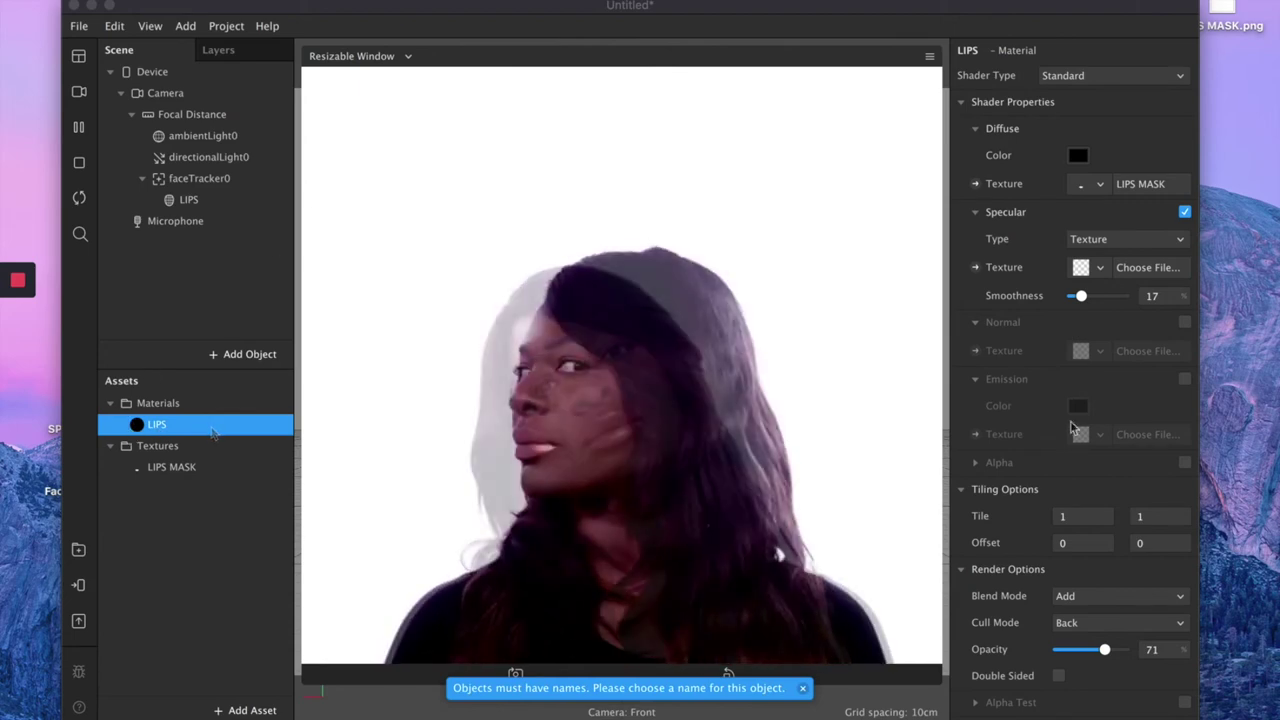
Step: Enable the lips' normal map using the glitters image as a new texture, and lower smoothness to 8
{"action": "left_click", "coordinate": [1186, 323]}
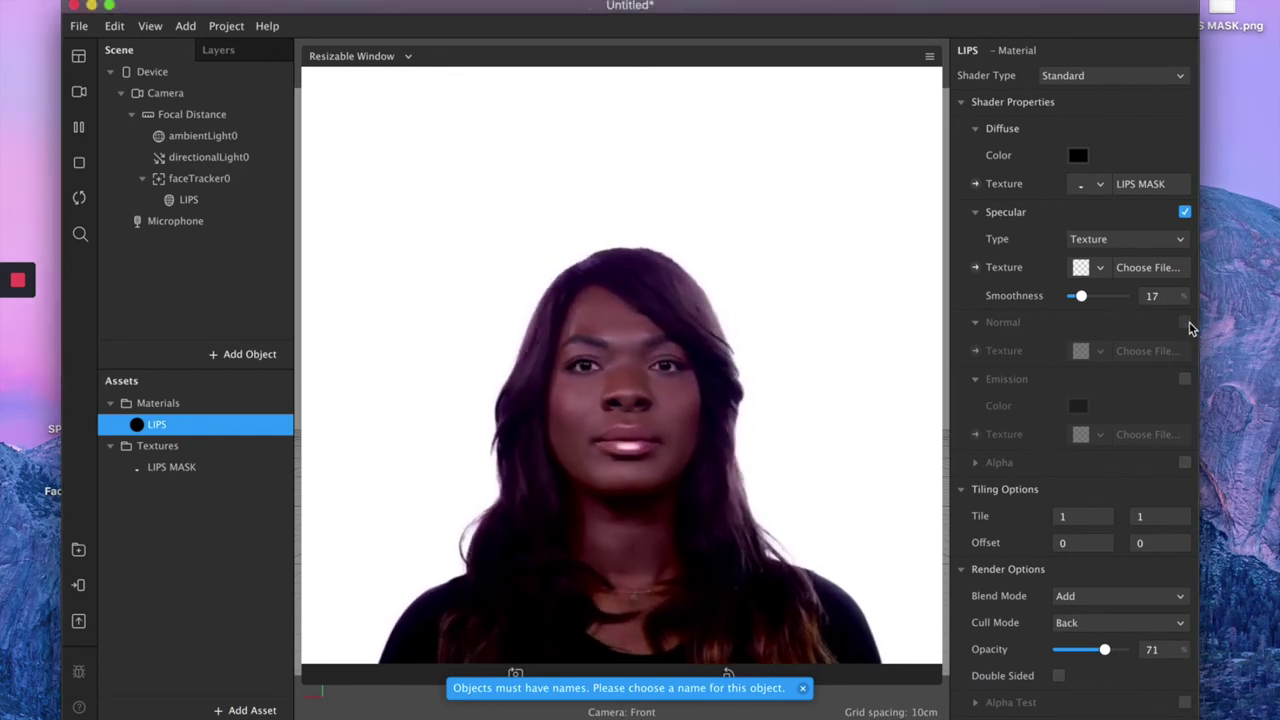
{"action": "left_click", "coordinate": [1185, 322]}
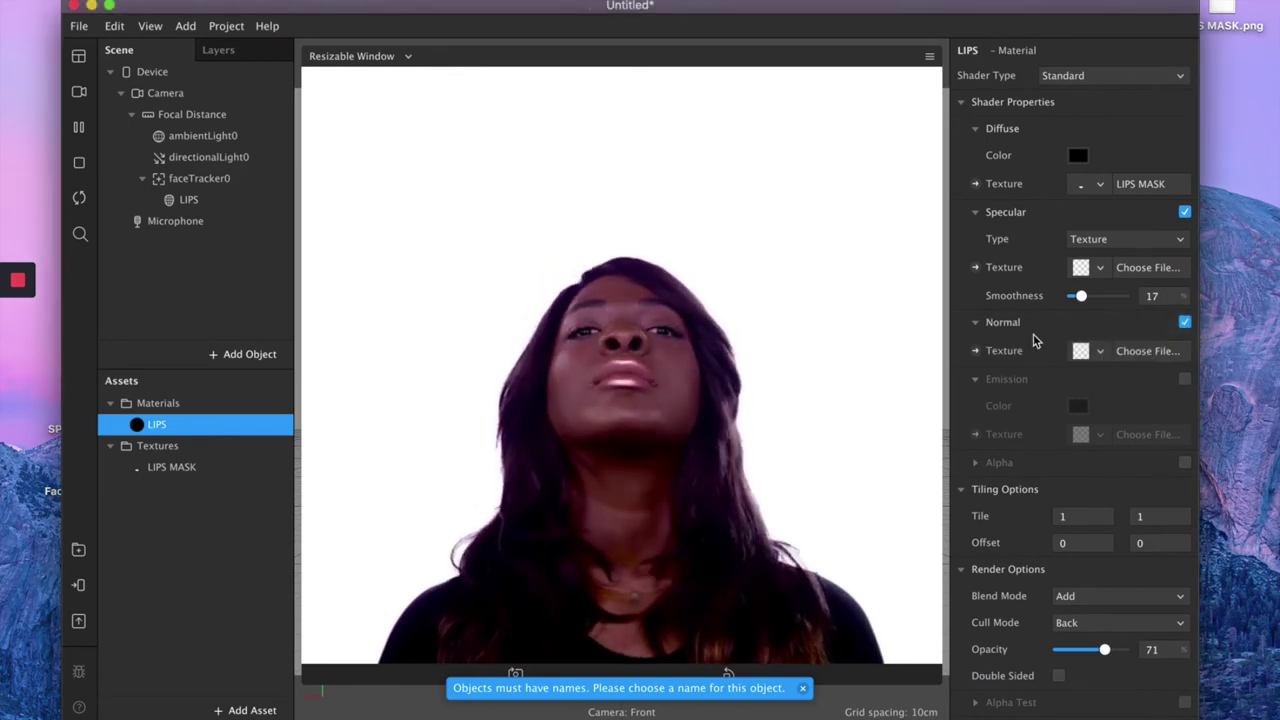
{"action": "left_click", "coordinate": [1100, 352]}
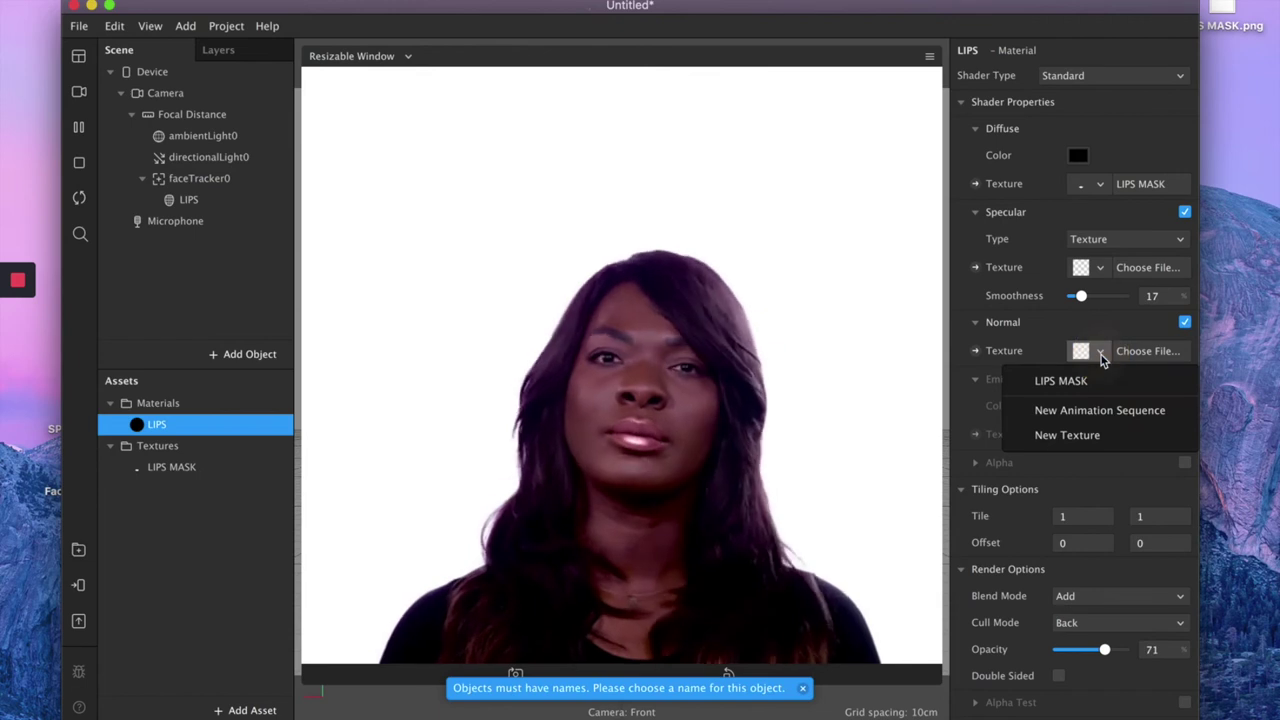
{"action": "left_click", "coordinate": [1050, 437]}
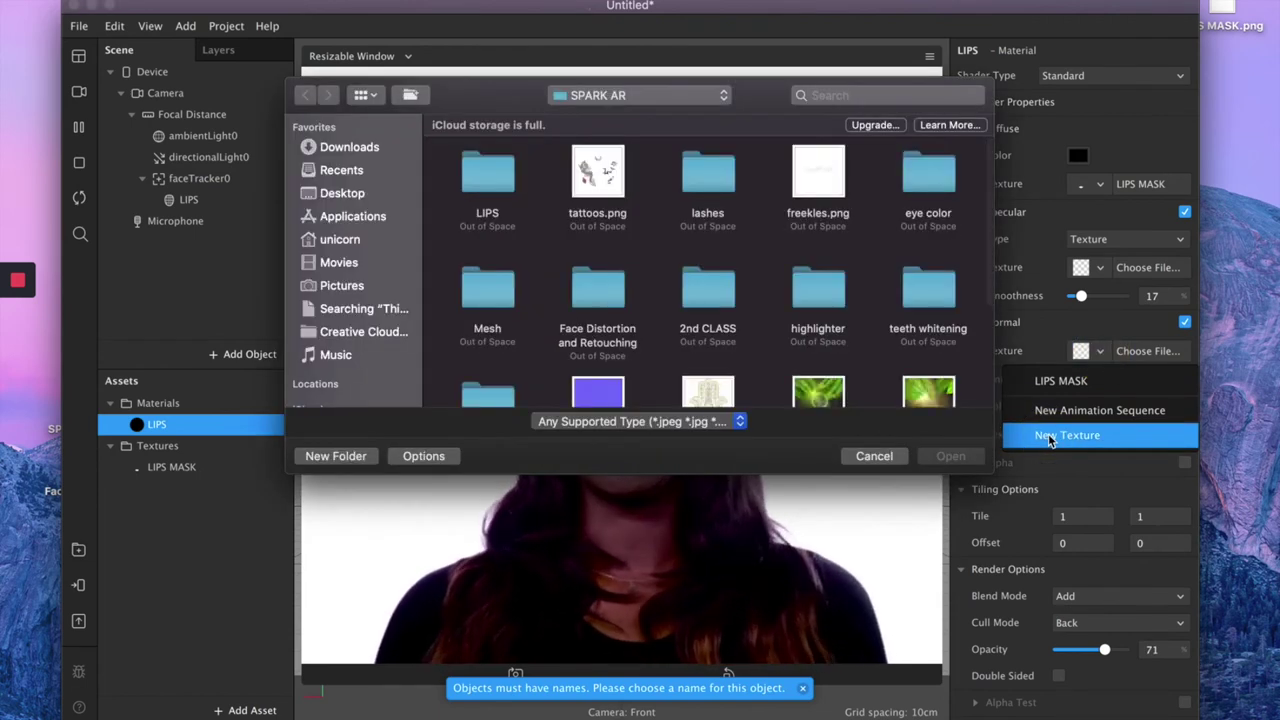
{"action": "scroll", "coordinate": [848, 347], "scroll_direction": "down", "scroll_amount": 3}
{"action": "left_click", "coordinate": [597, 270]}
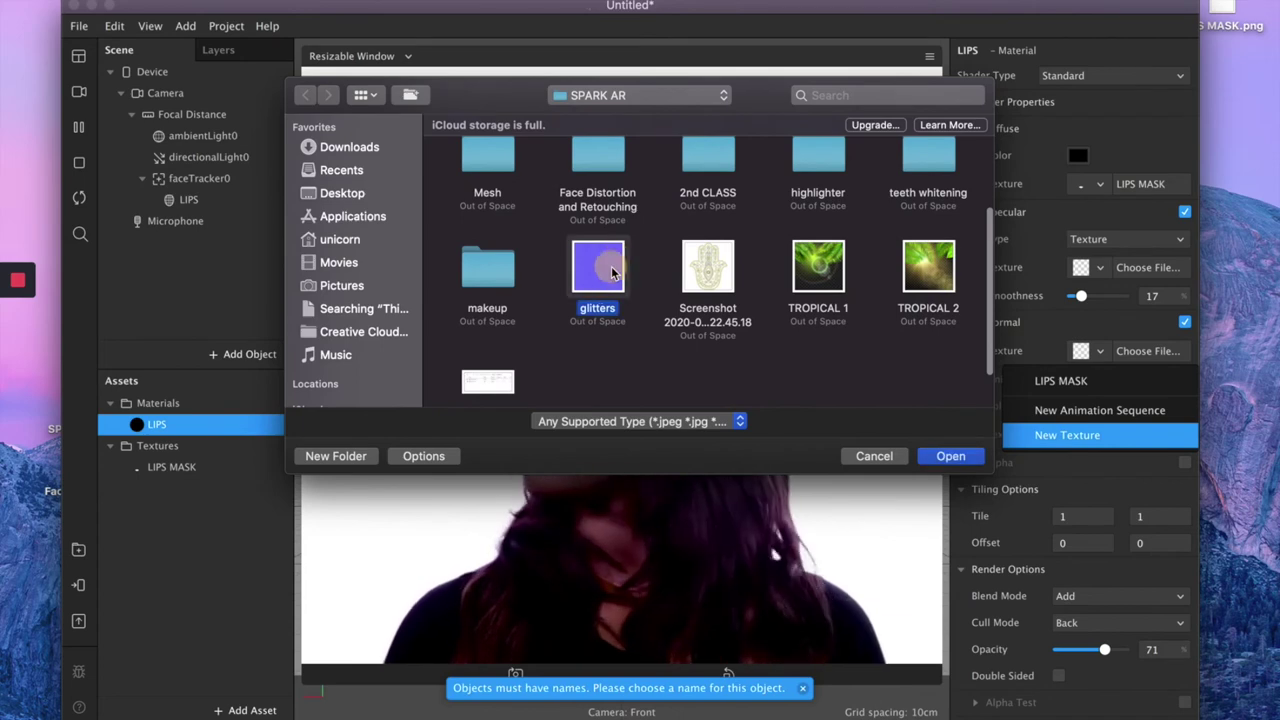
{"action": "left_click", "coordinate": [951, 457]}
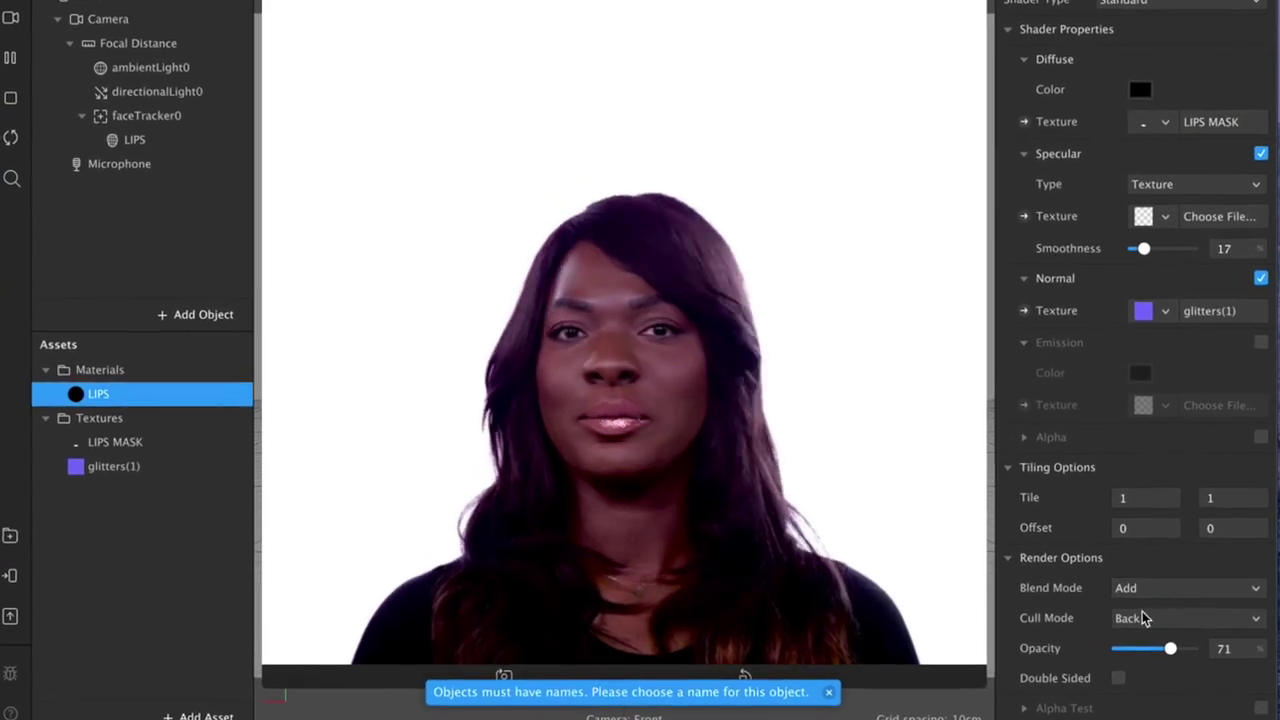
{"action": "left_click_drag", "start_coordinate": [1138, 649], "coordinate": [1141, 650]}
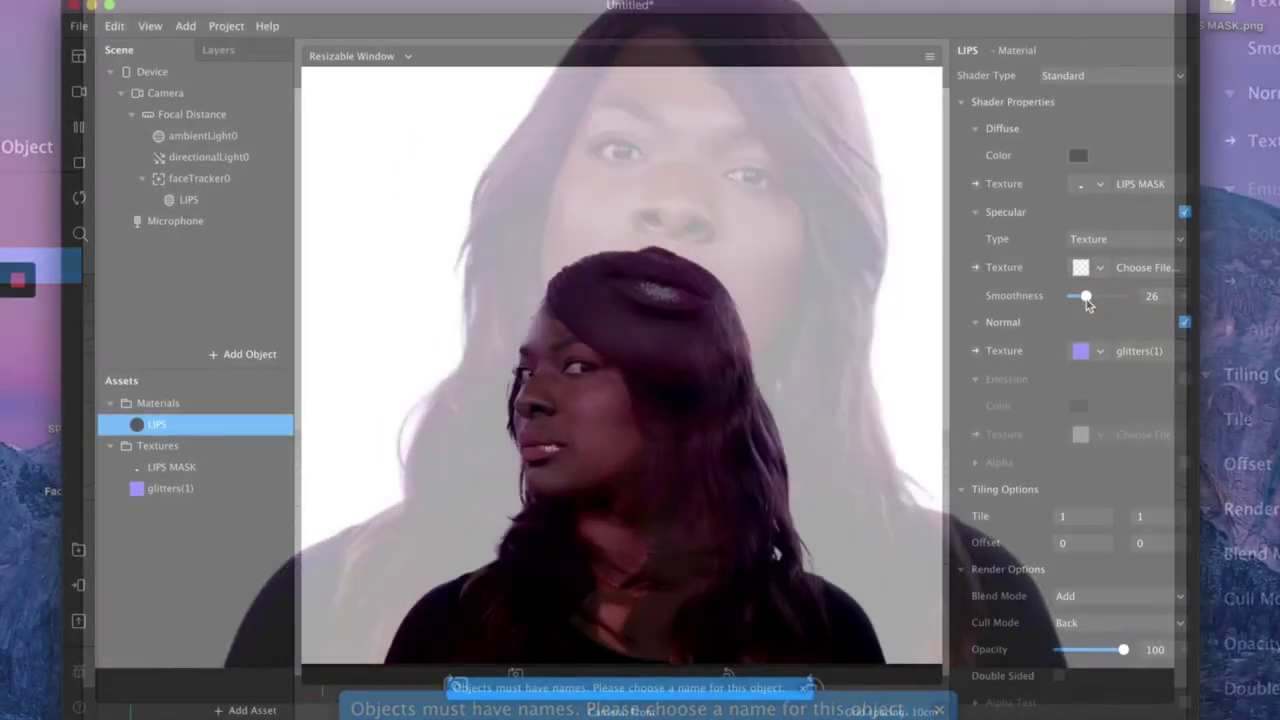
{"action": "left_click_drag", "start_coordinate": [1087, 302], "coordinate": [1070, 300]}
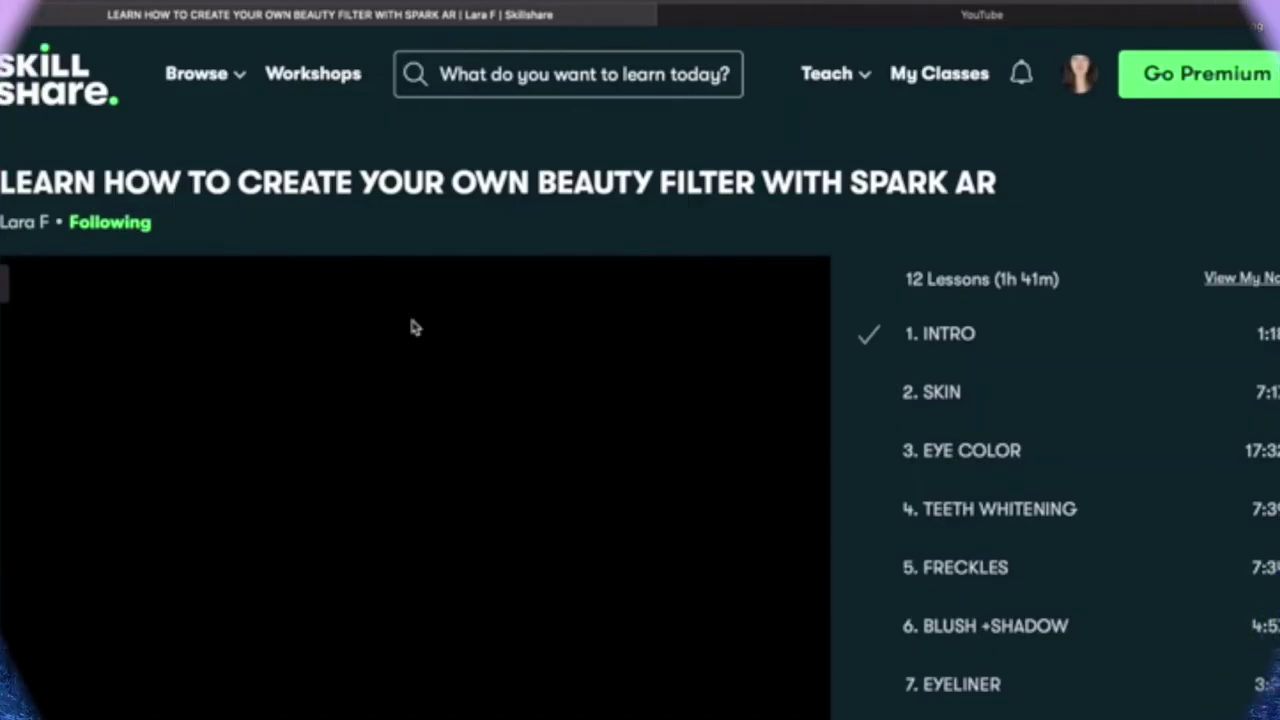
Step: Skip the SKIN lesson video ahead to 4:44, then on to 5:47
{"action": "scroll", "coordinate": [415, 328], "scroll_direction": "down", "scroll_amount": 1}
{"action": "left_click", "coordinate": [545, 616]}
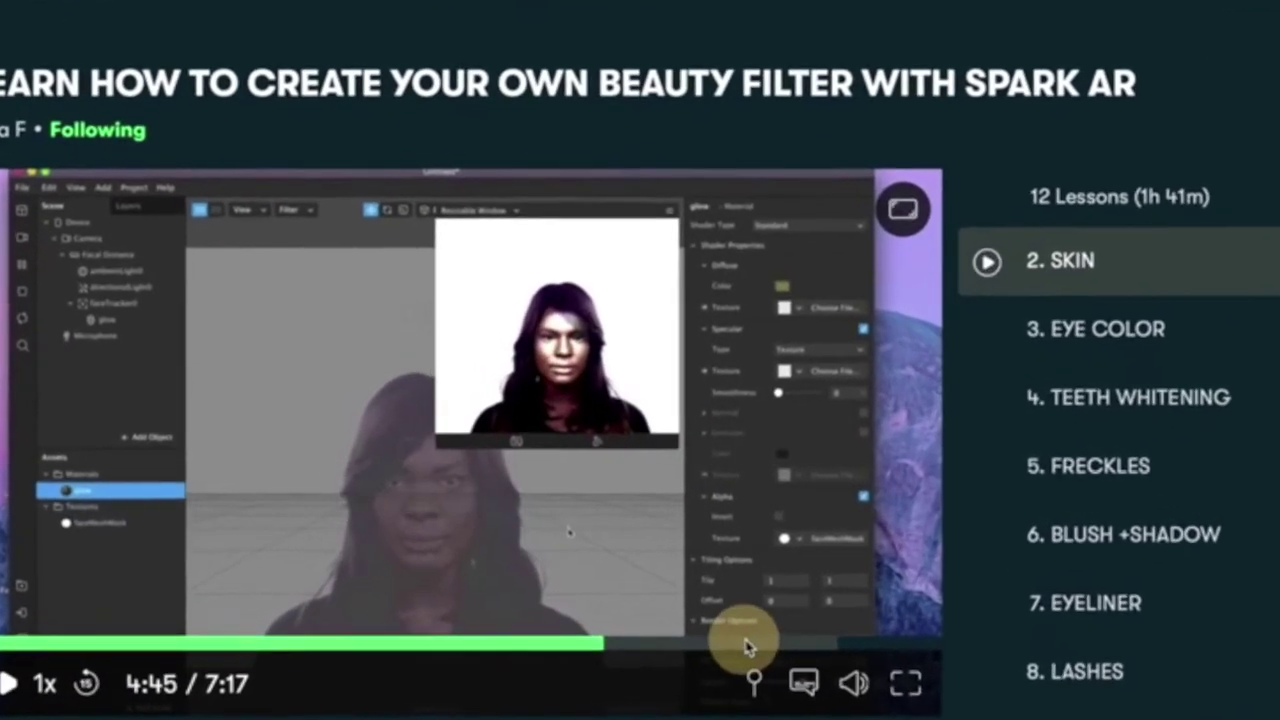
{"action": "left_click", "coordinate": [686, 626]}
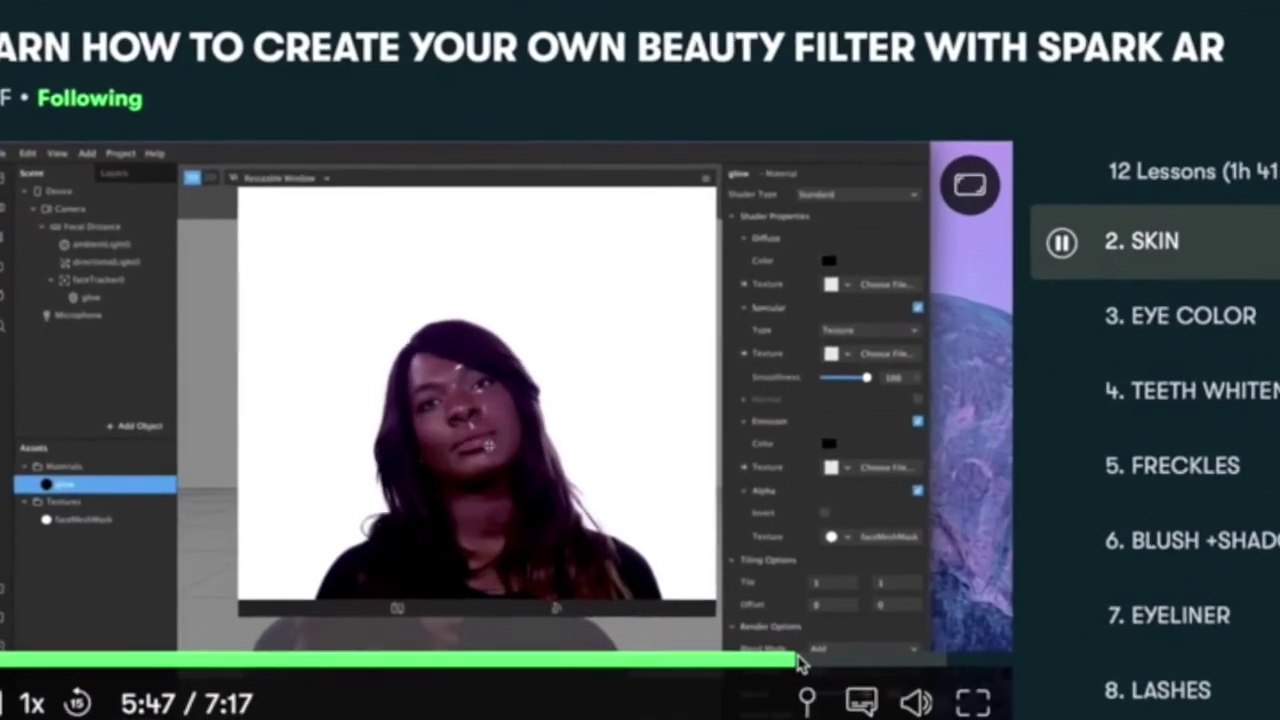